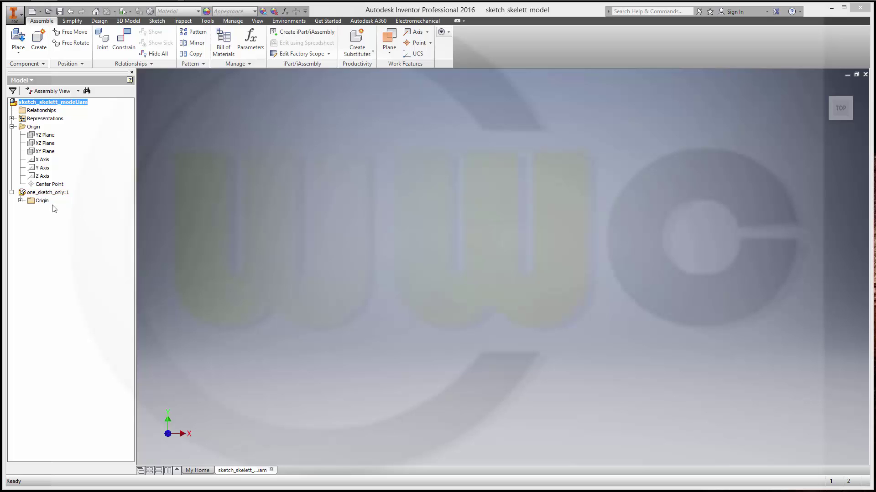
Open the part one_sketch_only for editing and add a numeric user parameter hold_1 with the value 40 mm
double_click(33, 193)
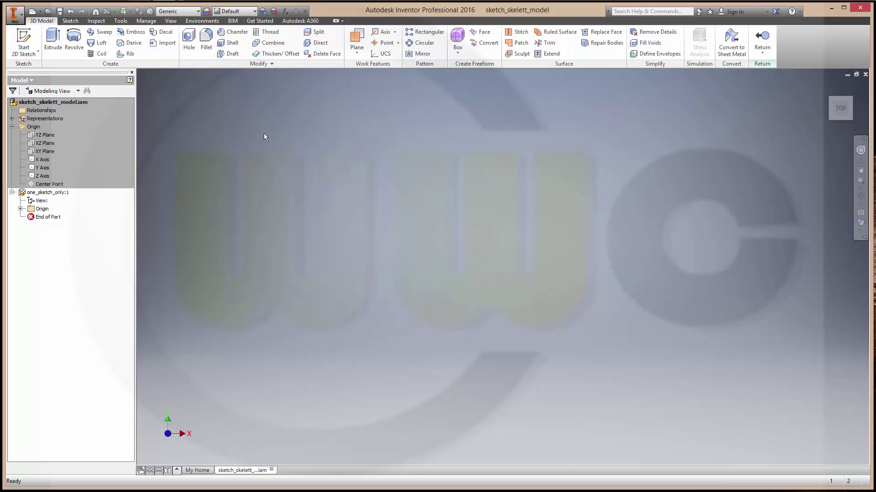
left_click(285, 11)
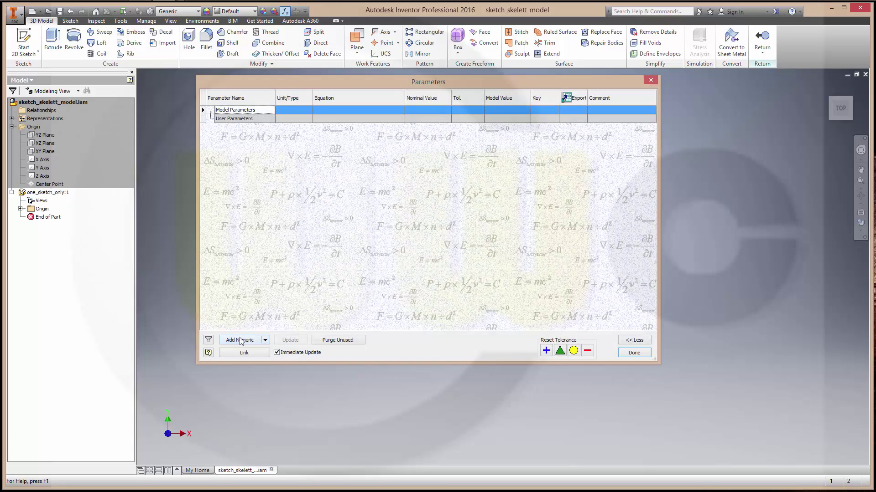
left_click(240, 341)
type("hold_1")
key("Return")
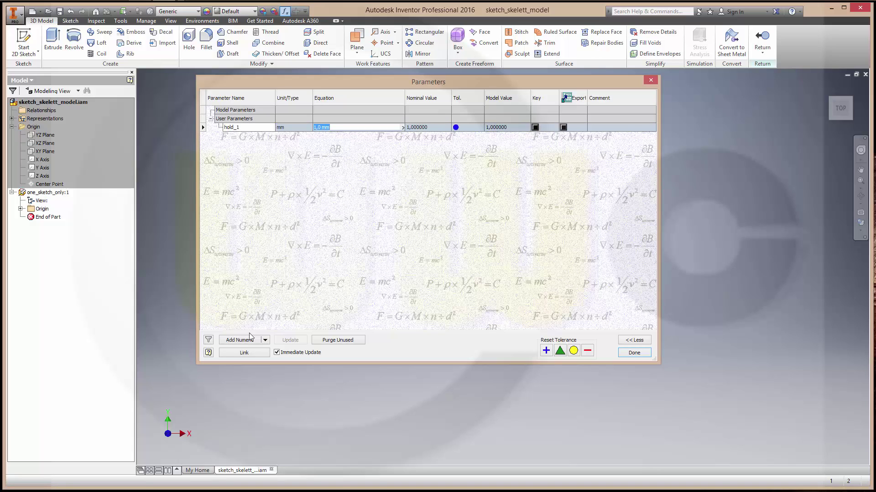
type("40")
key("Return")
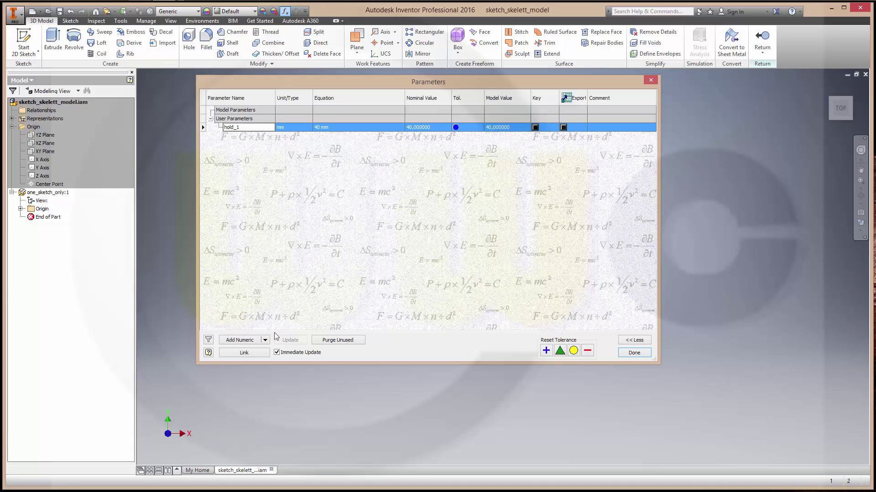
Add a numeric user parameter hold_2 with the value 50 mm
left_click(253, 340)
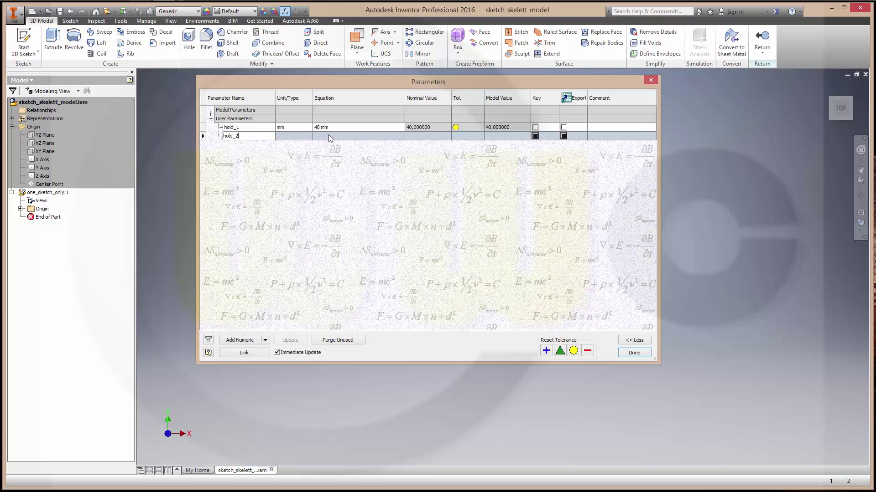
left_click(328, 136)
type("50")
key("Return")
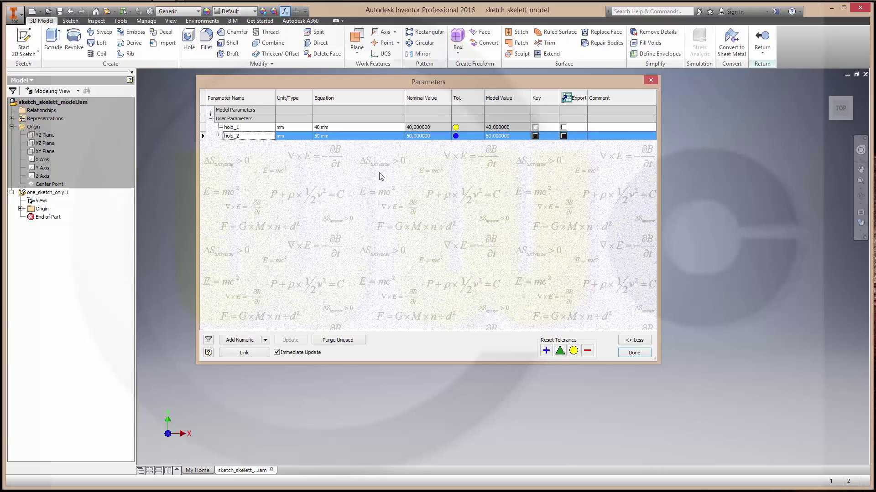
Add a numeric user parameter named center_1 and enter 20 as its value
left_click(240, 340)
type("cen")
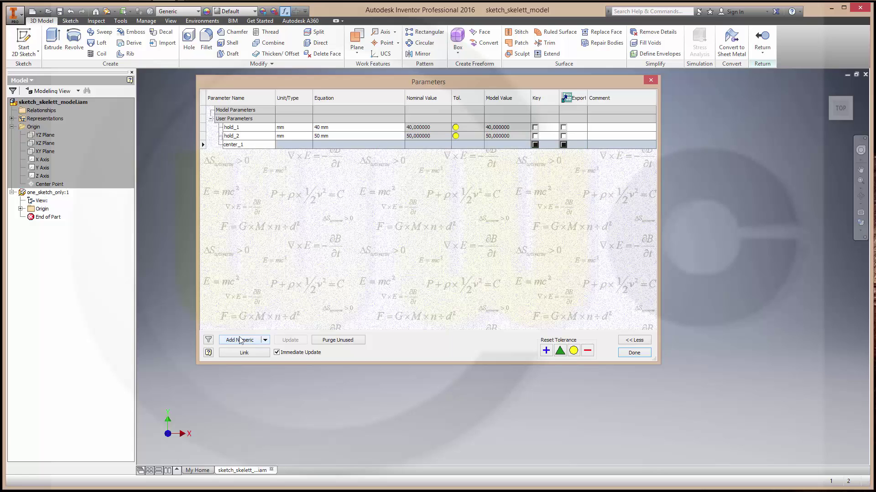
type("ter_1")
key("Return")
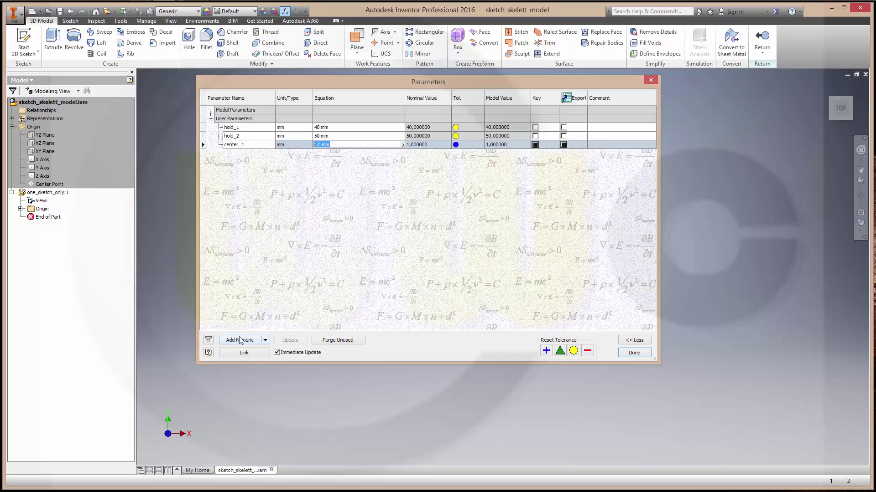
type("20")
Add a numeric user parameter center_2 with the value 30 mm
left_click(233, 341)
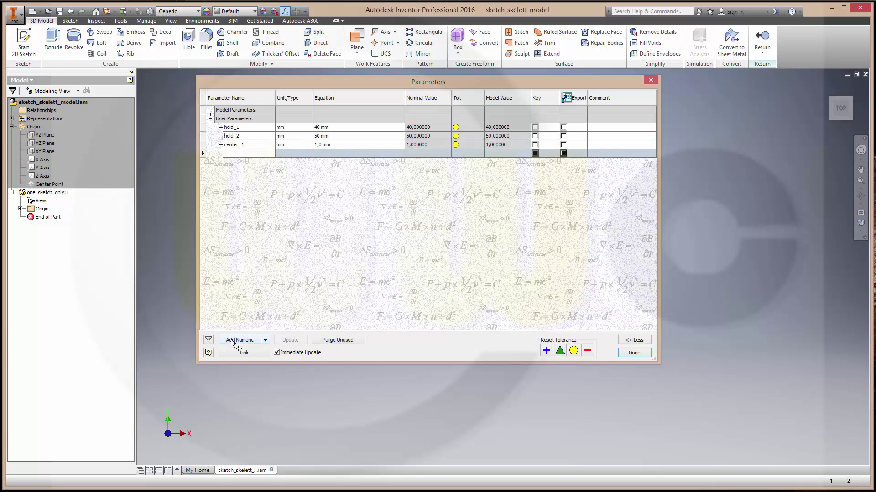
type("center_2")
key("Tab")
key("Tab")
type("3")
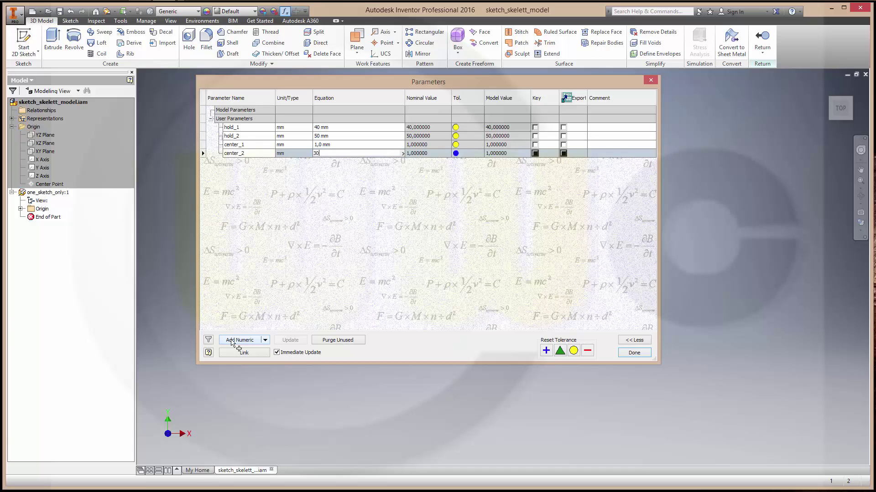
key("Return")
Set the value of the parameter center_1 to 20 mm
left_click(338, 144)
type("20")
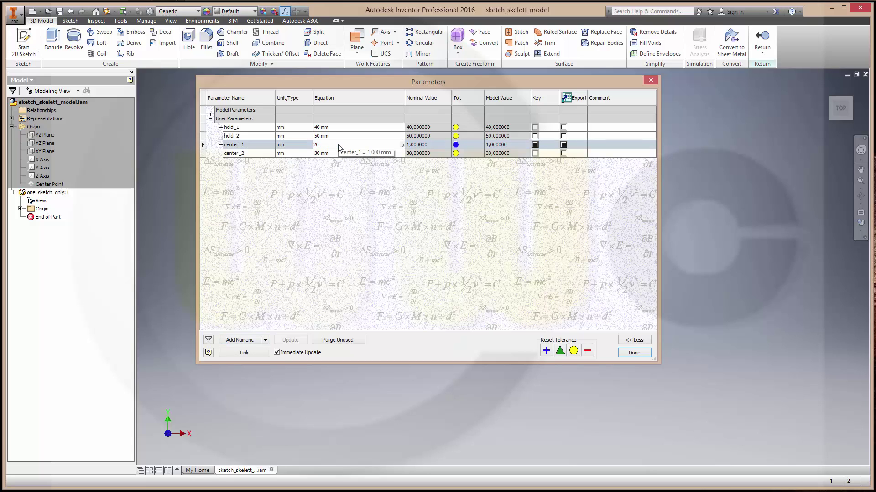
key("Return")
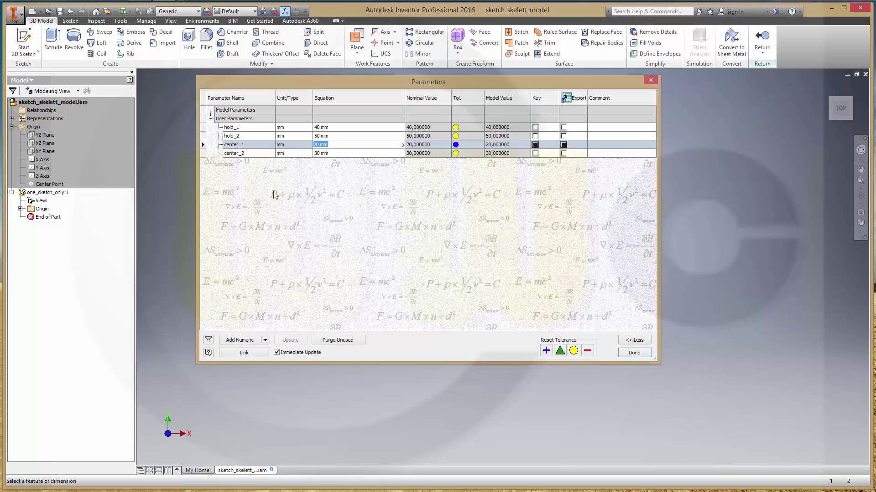
Add a numeric user parameter named depth and enter 10 as its value
left_click(245, 340)
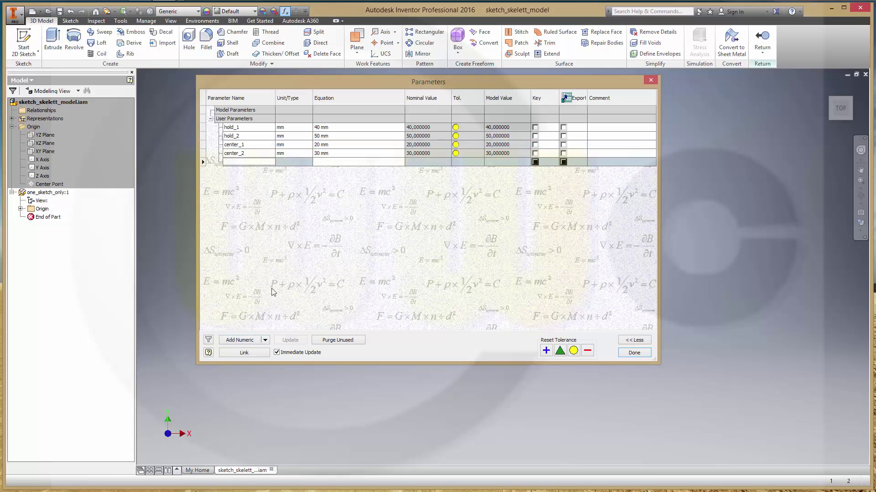
type("depth")
key("Return")
type("10")
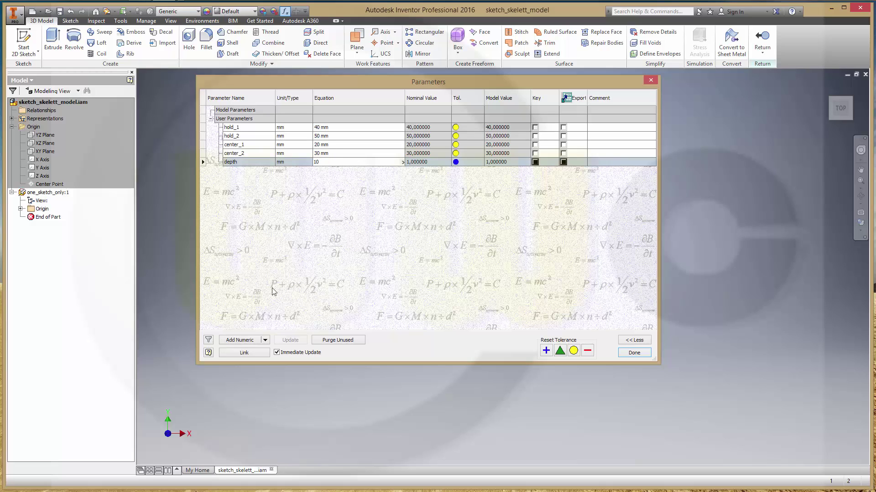
Add a numeric user parameter connector_length with the value 100 mm
left_click(238, 343)
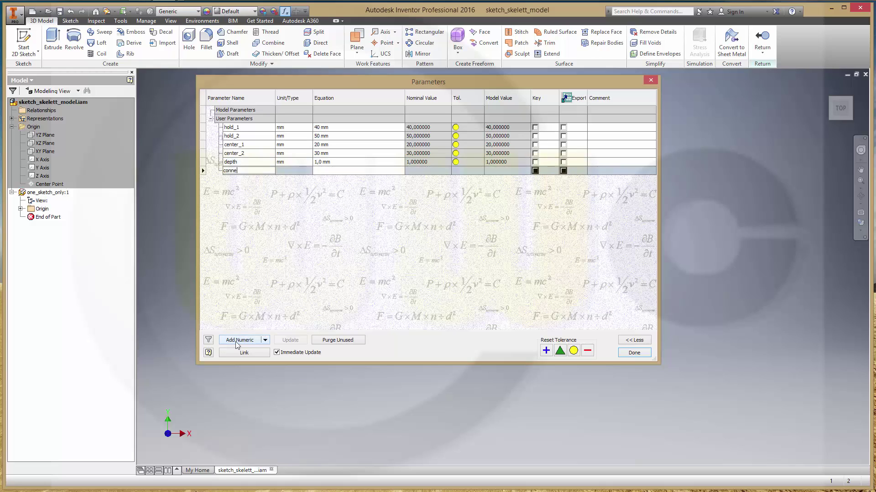
type("connector_length")
key("Tab")
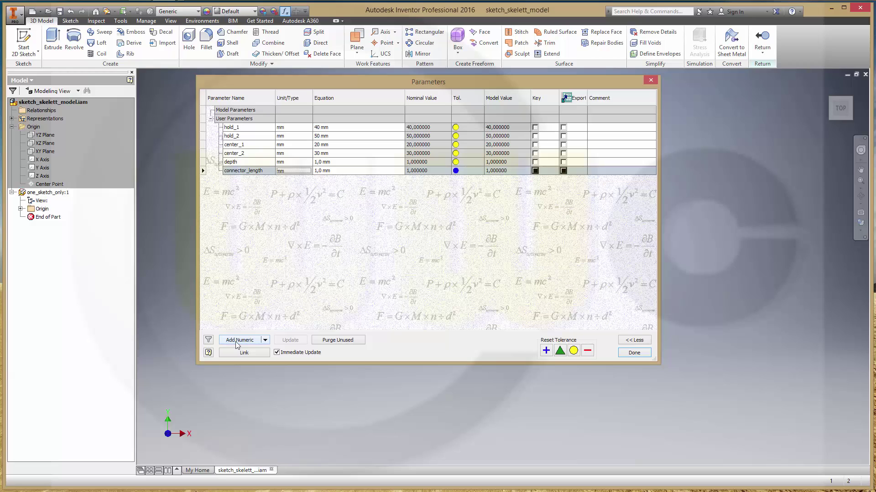
left_click(331, 171)
type("1")
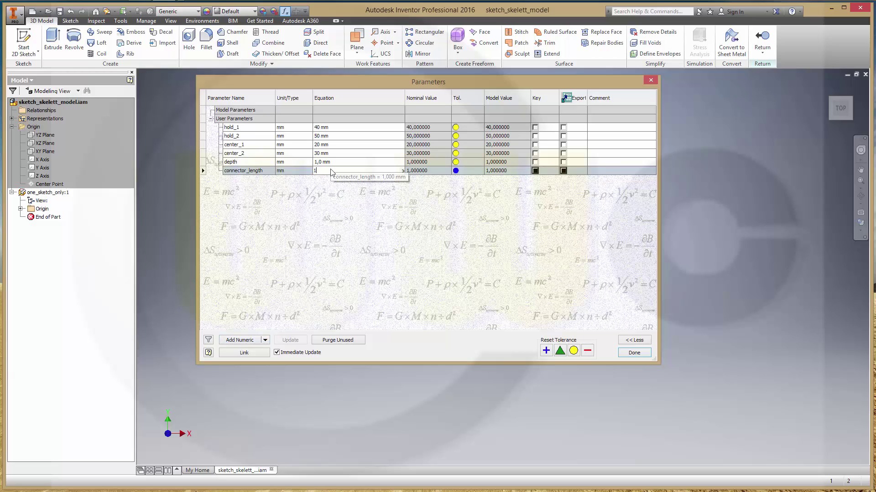
type("00")
Set the value of the parameter depth to 10 mm
left_click(336, 162)
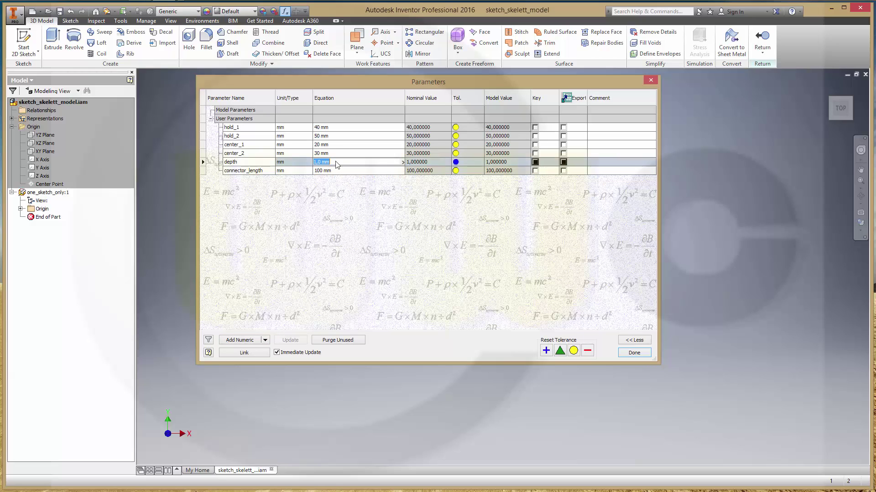
type("10")
key("Return")
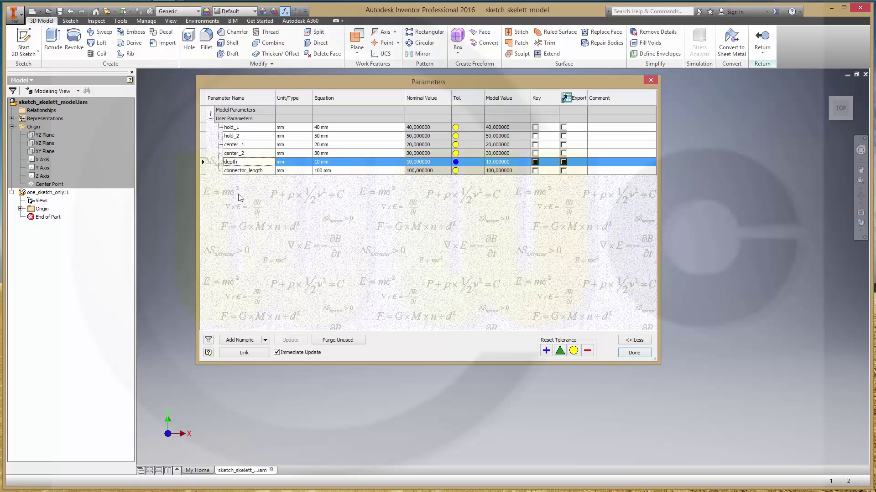
Add a numeric user parameter plane_1 with the value 10 mm
left_click(241, 340)
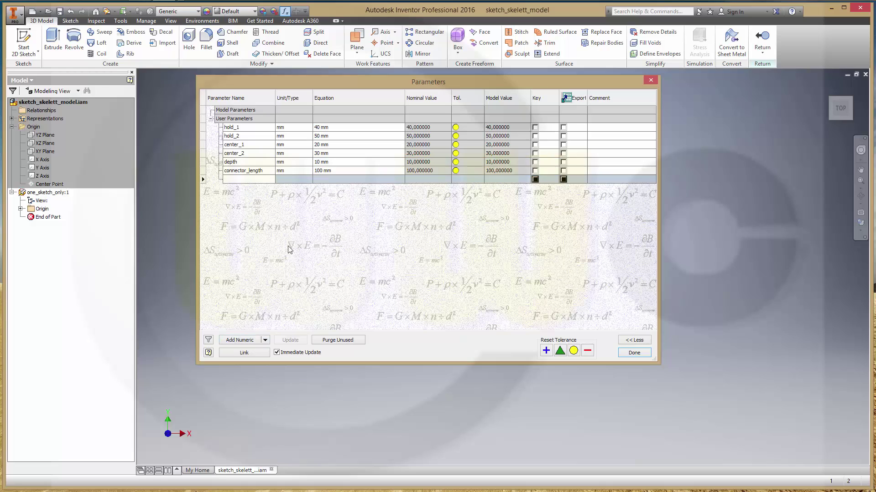
type("pale")
key("Tab")
key("Tab")
type("10")
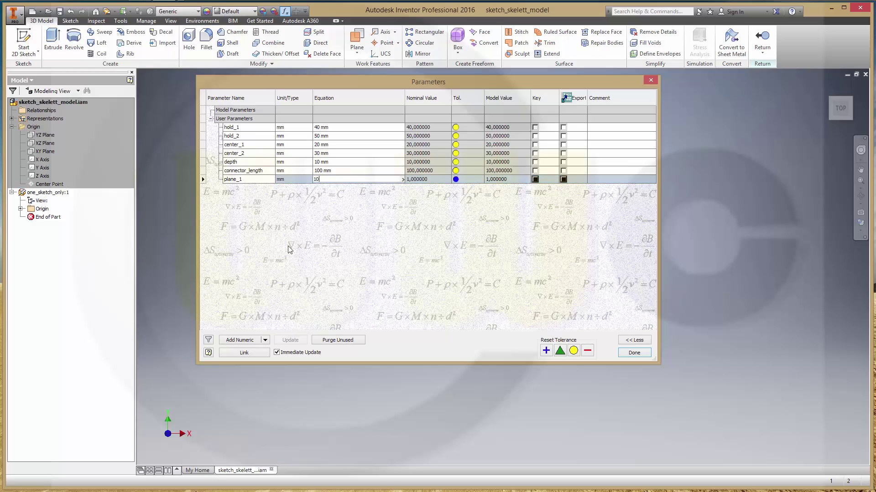
key("Return")
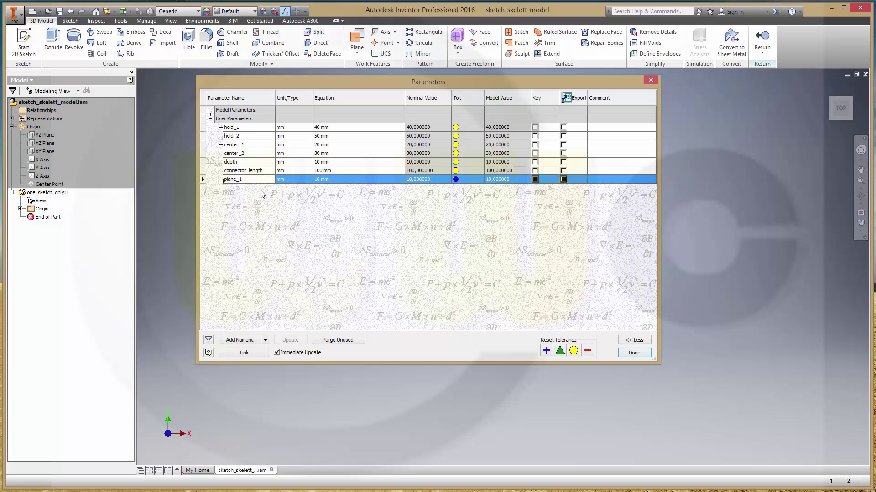
Add a numeric user parameter plane_2 with the value 20 mm
left_click(241, 341)
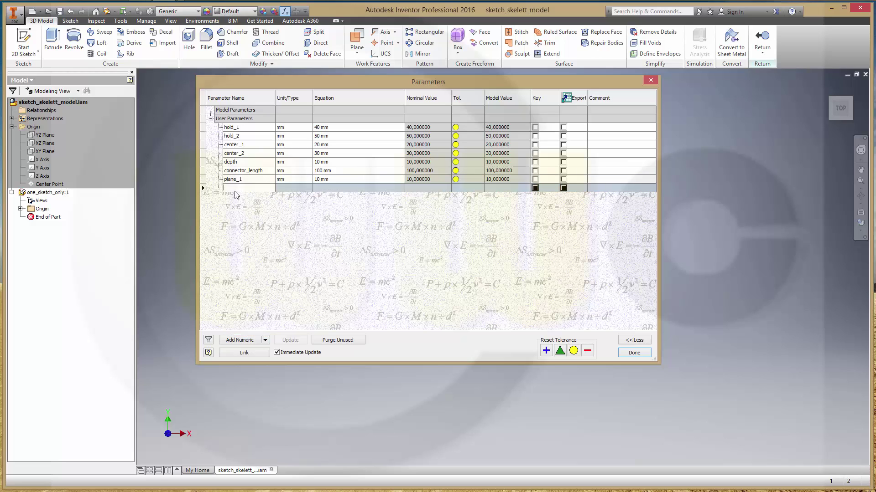
type("plane_2")
key("Tab")
key("Tab")
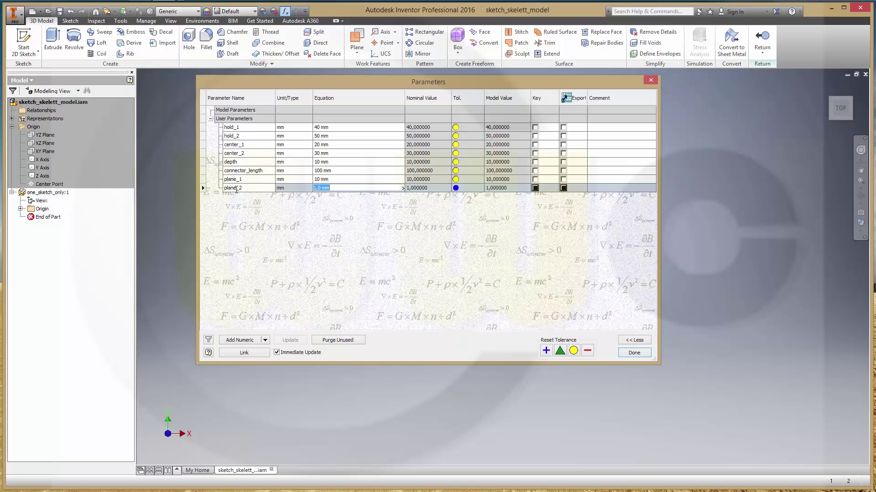
type("20")
key("Return")
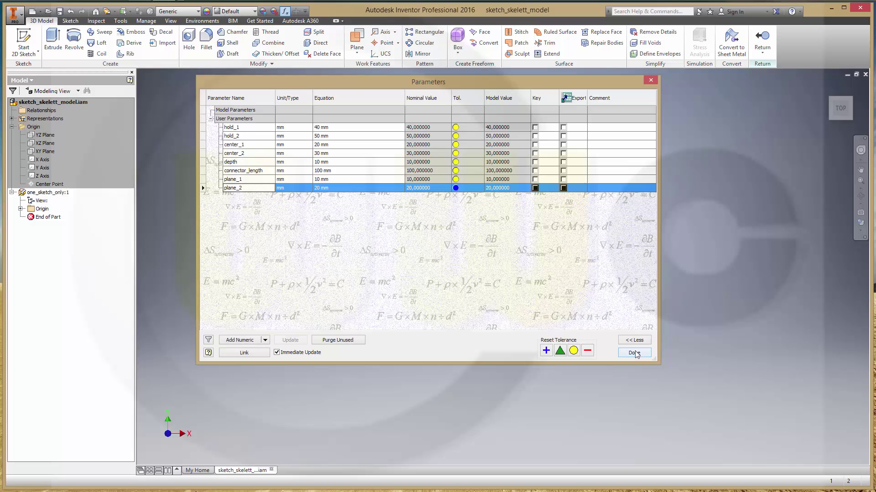
Mark all eight user parameters, from hold_1 to plane_2, for export and finish editing the parameters
left_click(563, 127)
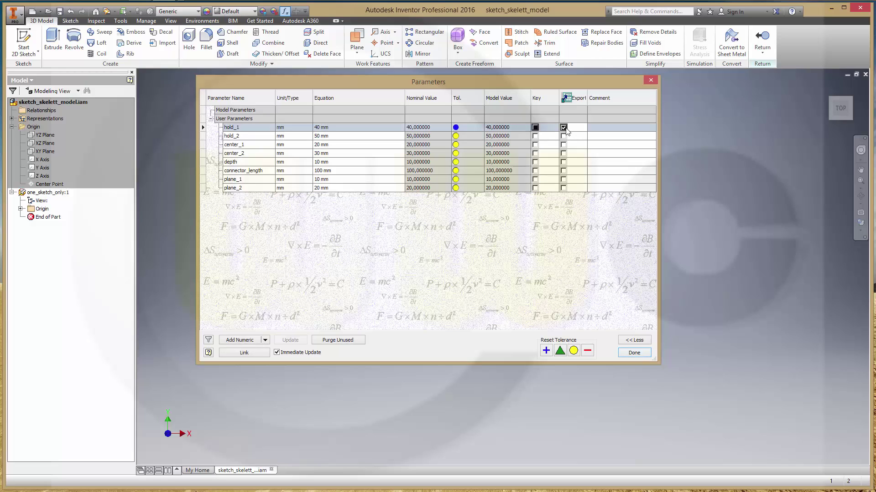
left_click(563, 136)
left_click(563, 145)
left_click(563, 154)
left_click(563, 162)
left_click(564, 170)
left_click(563, 180)
left_click(563, 188)
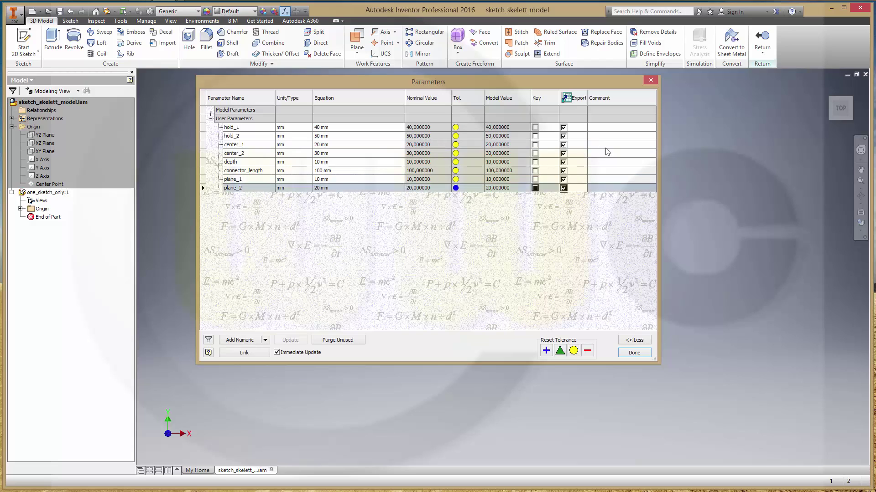
left_click(633, 353)
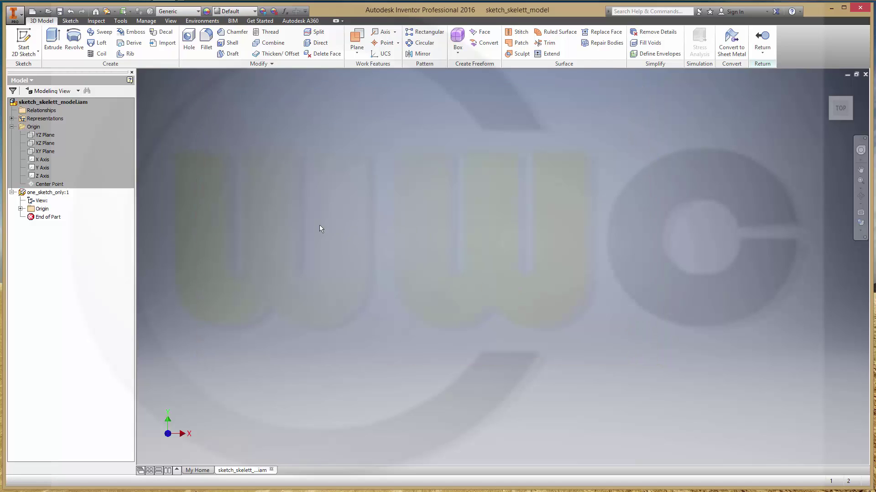
Start a 2D sketch on the XY plane and draw a circle left of the origin with the diameter hold_2
left_click(23, 41)
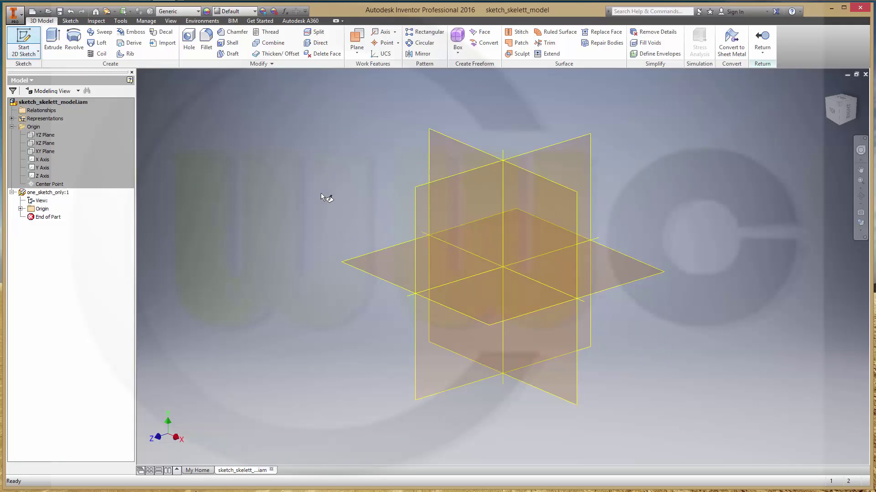
left_click(466, 146)
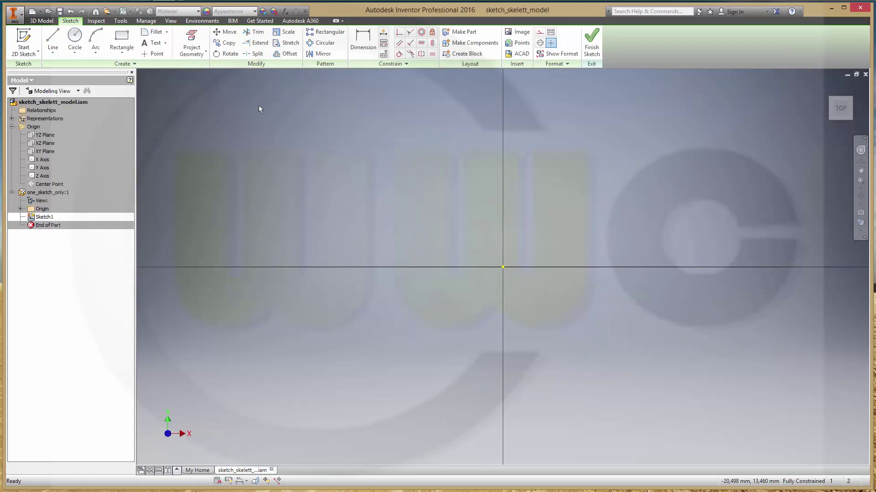
left_click(75, 40)
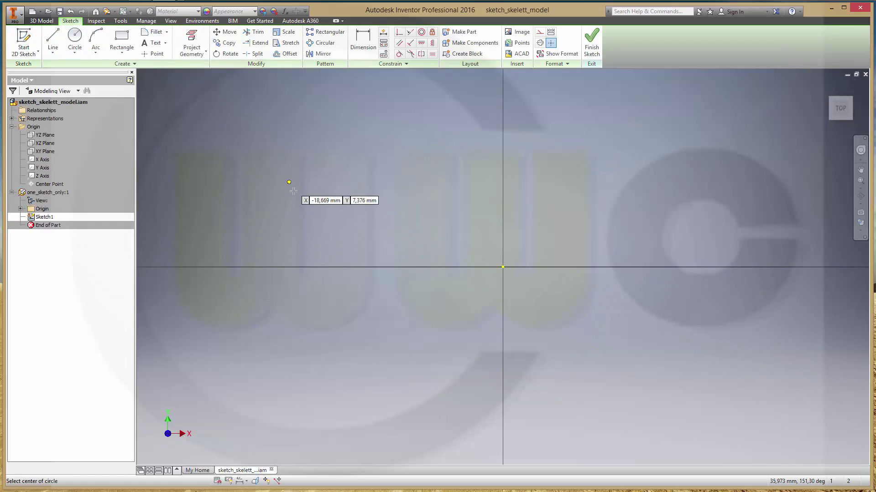
left_click(334, 235)
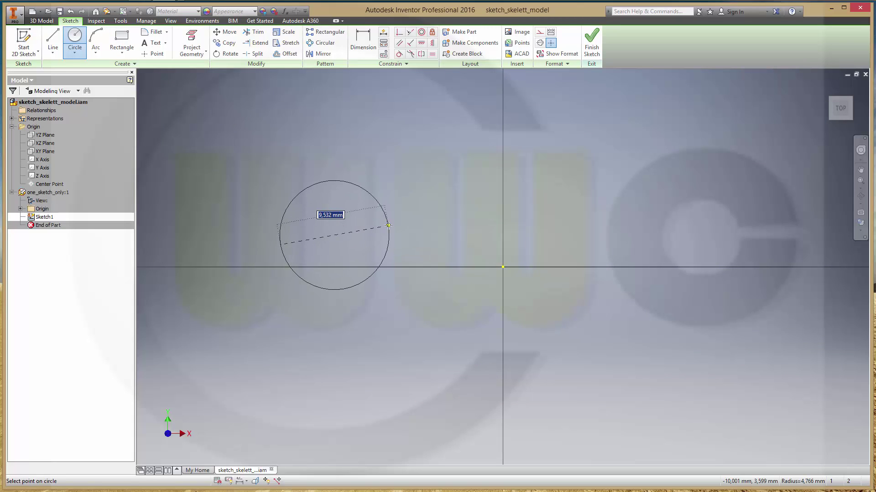
type("hold_2")
key("Return")
Draw a second circle above the first one with the diameter hold_1
scroll(413, 254, "down", 8)
left_click(393, 129)
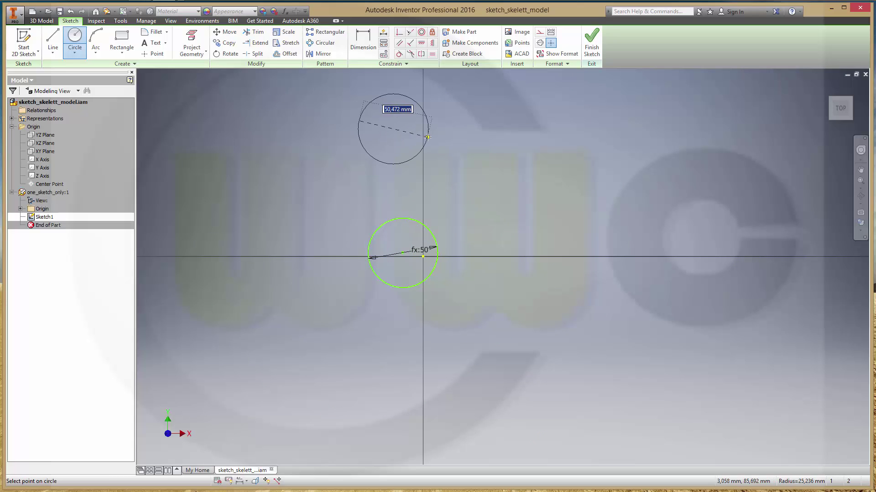
type("hold_1")
key("Return")
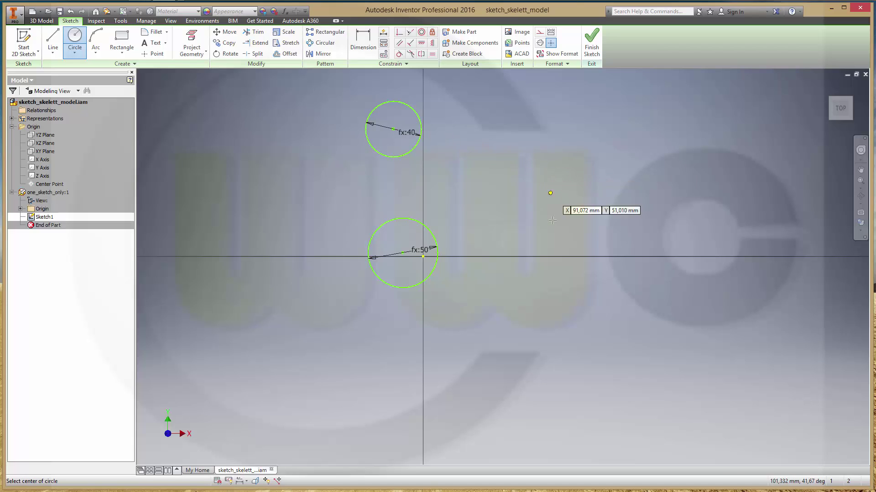
Draw a circle to the right of the origin with its diameter set to center_2
left_click(564, 237)
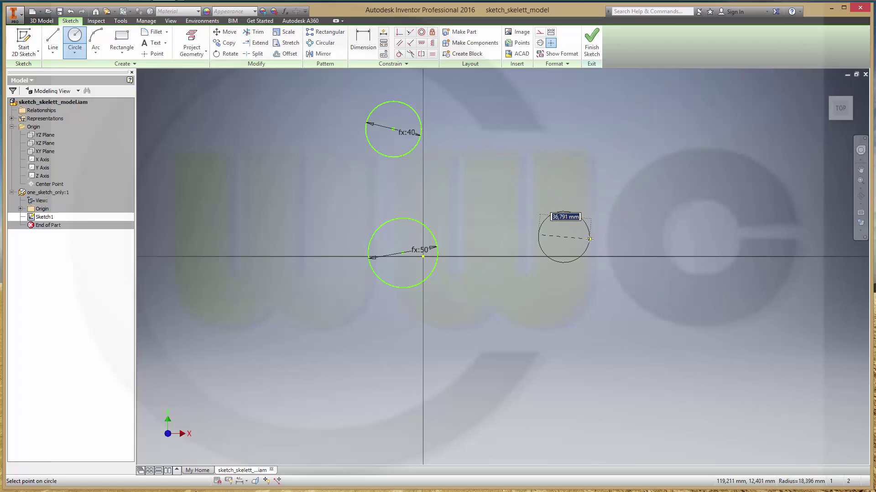
type("ce")
type("nter_2")
key("Return")
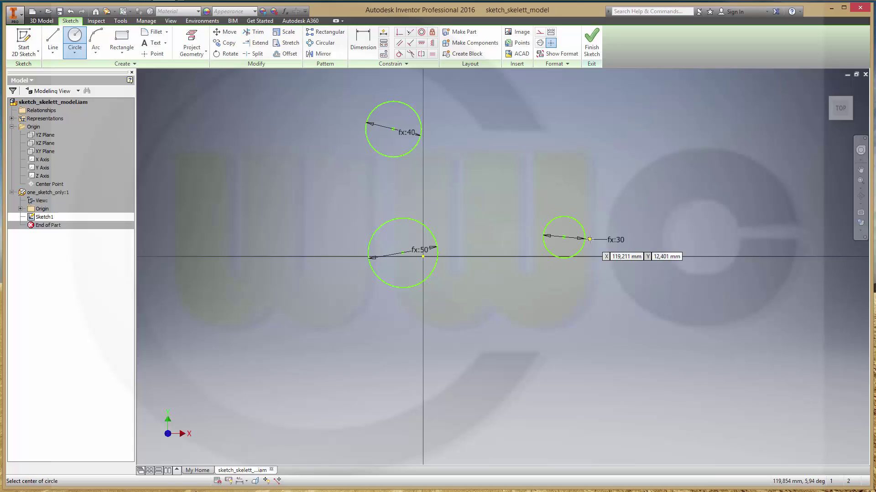
Draw another circle above the center_2 circle with the diameter center_1
left_click(558, 137)
type("center_1")
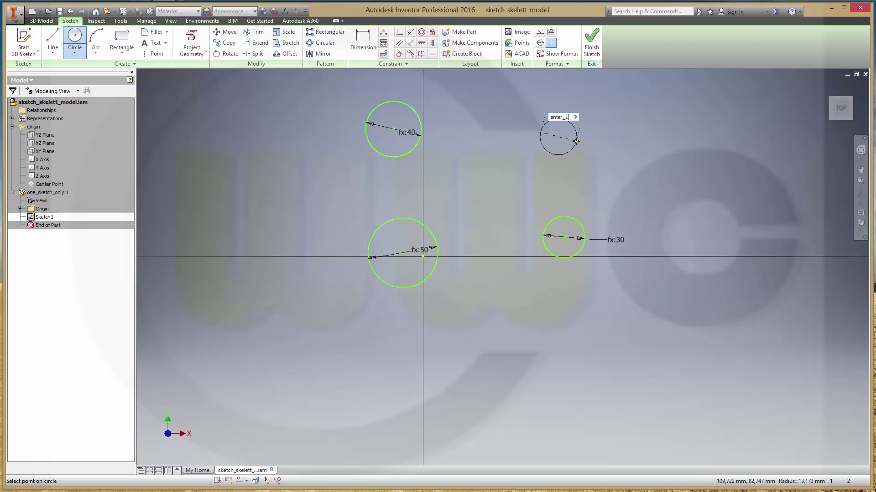
key("Home")
key("Return")
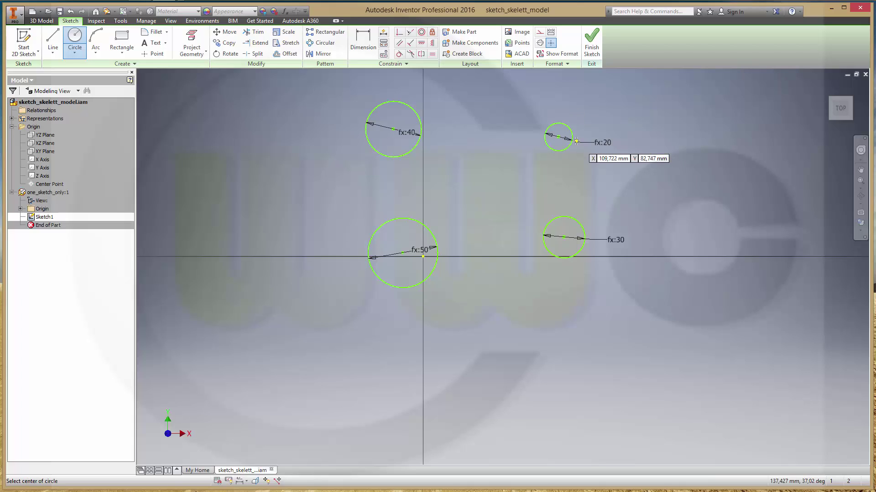
key("Escape")
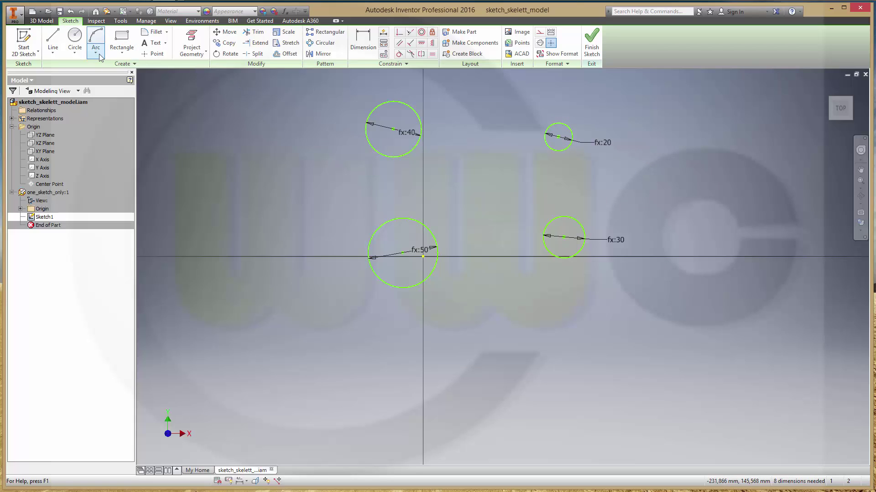
Draw two separate, nearly vertical lines, one on each side of the center_1 and center_2 circles
key("l")
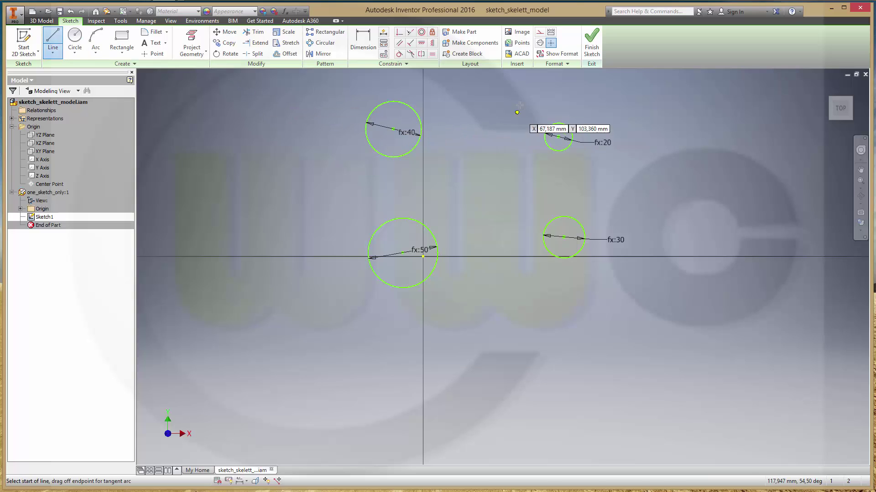
left_click(525, 97)
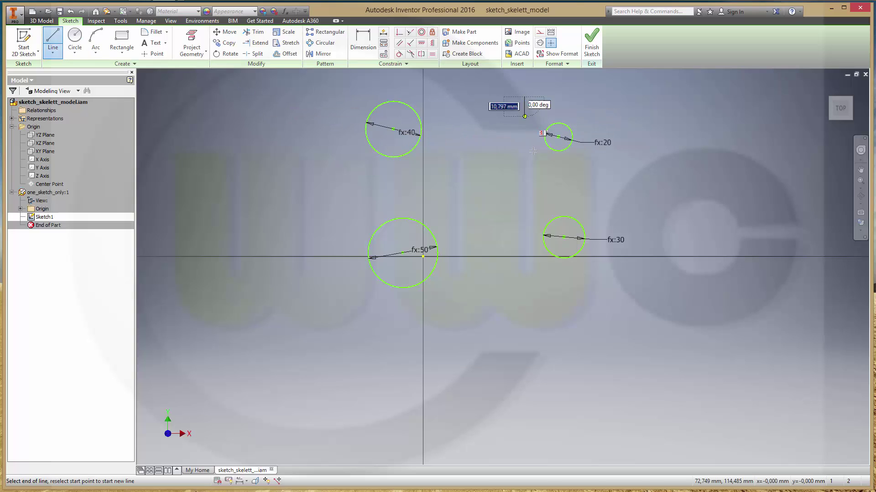
right_click(544, 293)
left_click(539, 268)
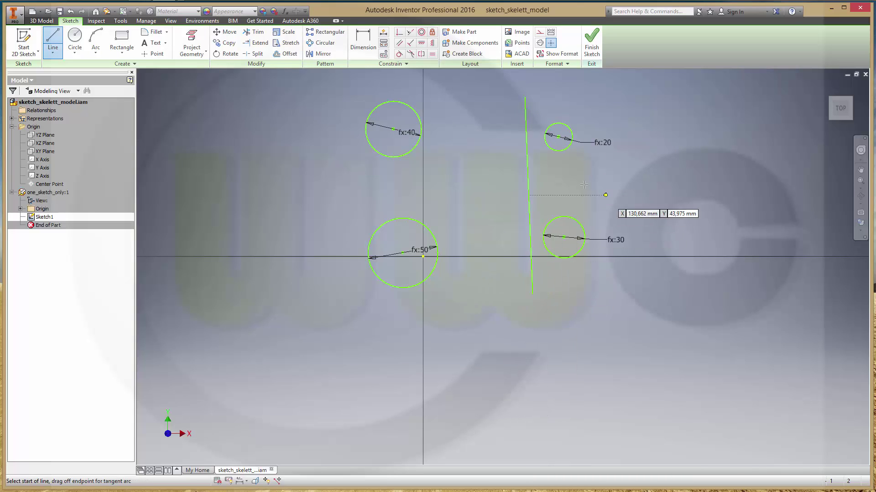
left_click(580, 92)
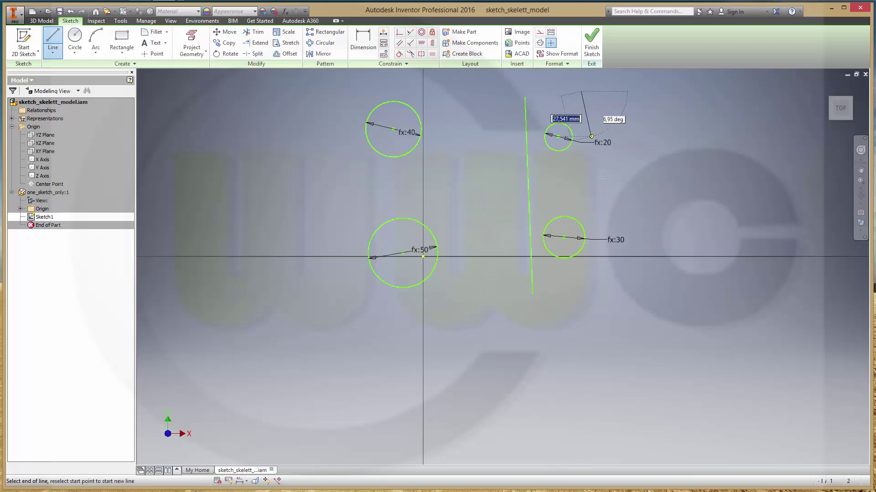
left_click(602, 292)
key("Escape")
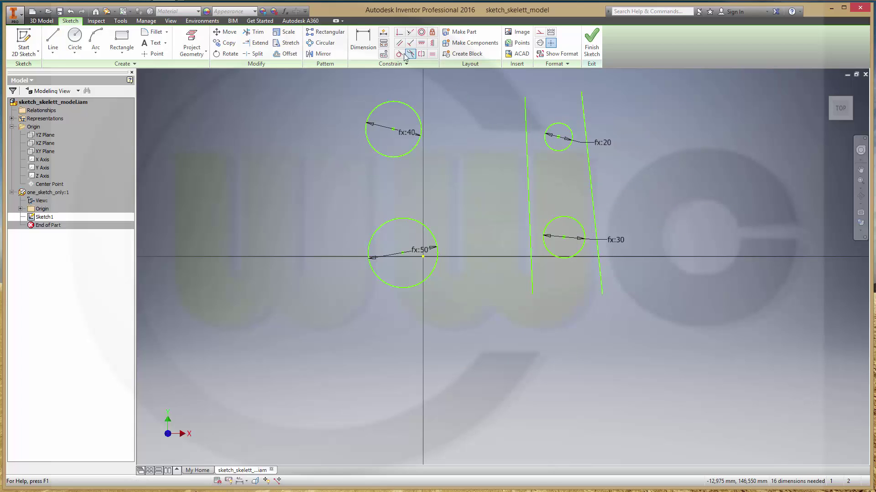
Make the line left of the two small circles tangent to both the center_1 and center_2 circles
left_click(400, 54)
left_click(527, 146)
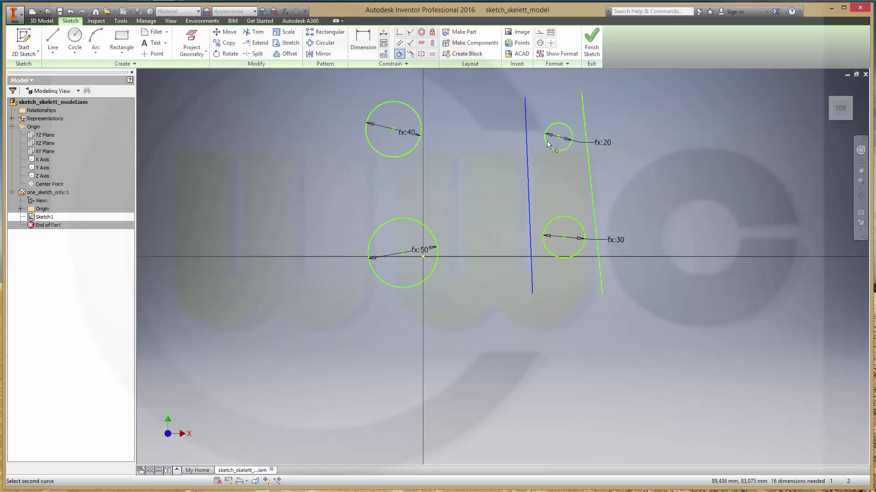
left_click(548, 144)
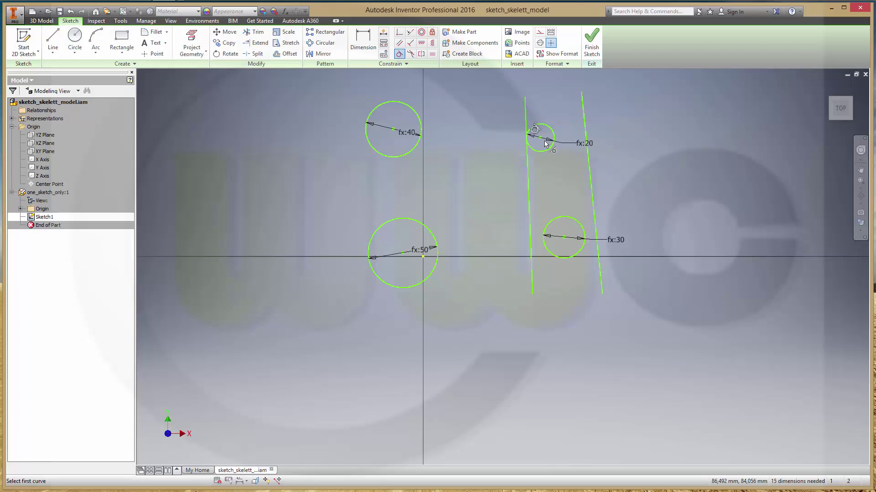
left_click(530, 240)
left_click(543, 246)
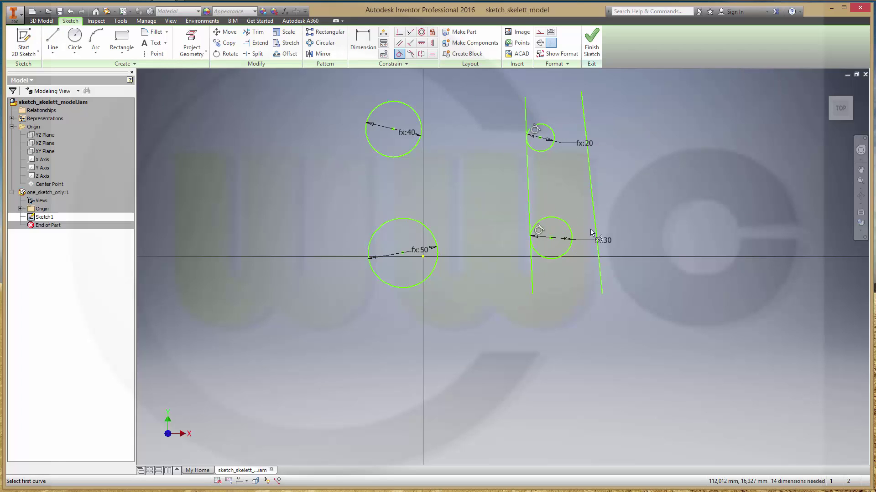
Make the line right of the two small circles tangent to both of those circles
left_click(590, 191)
left_click(554, 140)
left_click(567, 242)
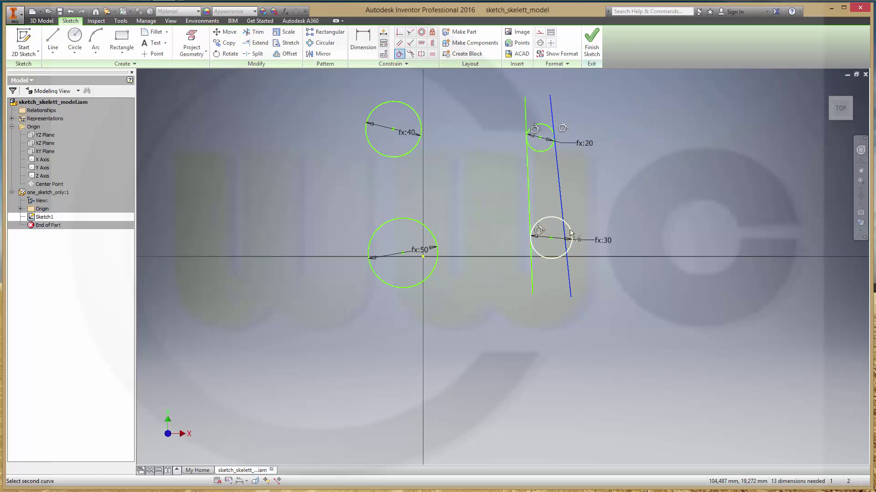
left_click(570, 232)
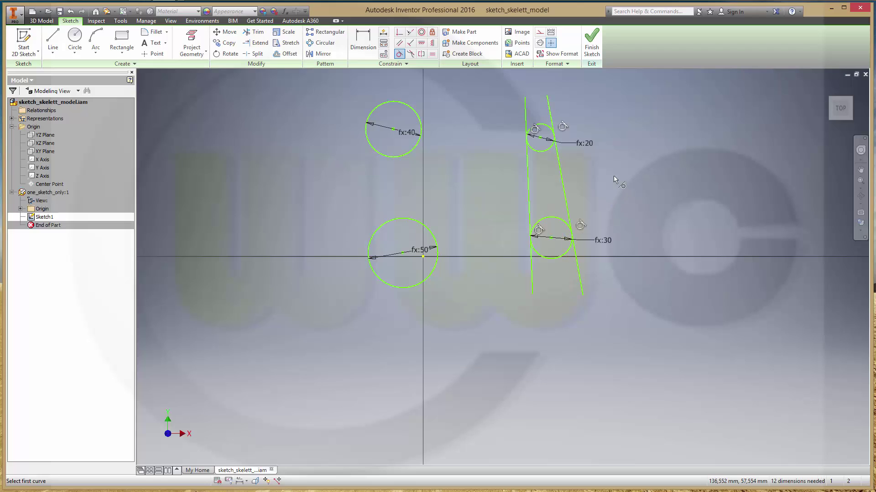
key("Escape")
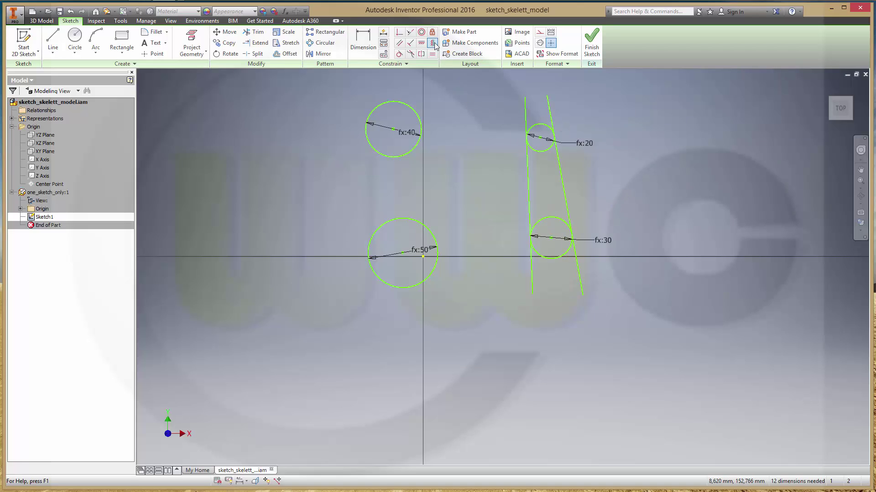
Align the centers of the center_1 and center_2 circles vertically with a Vertical constraint
left_click(432, 42)
left_click(551, 238)
left_click(541, 137)
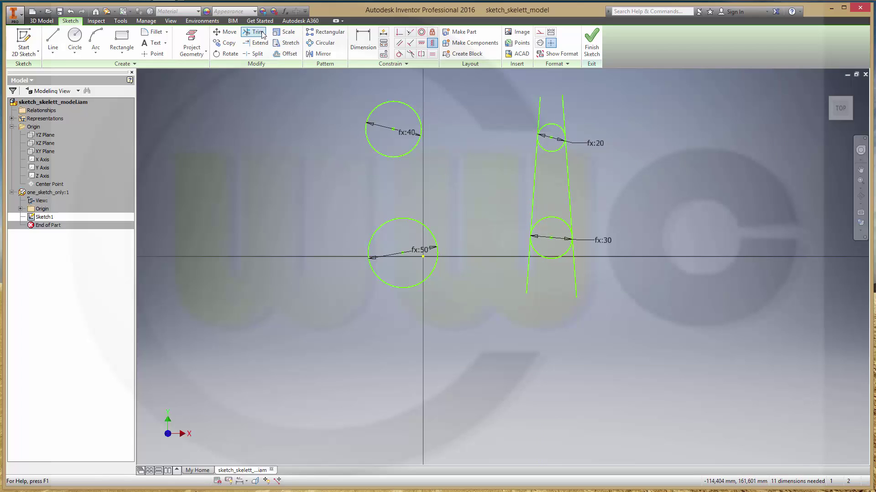
Trim the overhanging line ends and the inner circle arcs to leave a closed, tapered connector outline
key("x")
left_click_drag(530, 112, 585, 116)
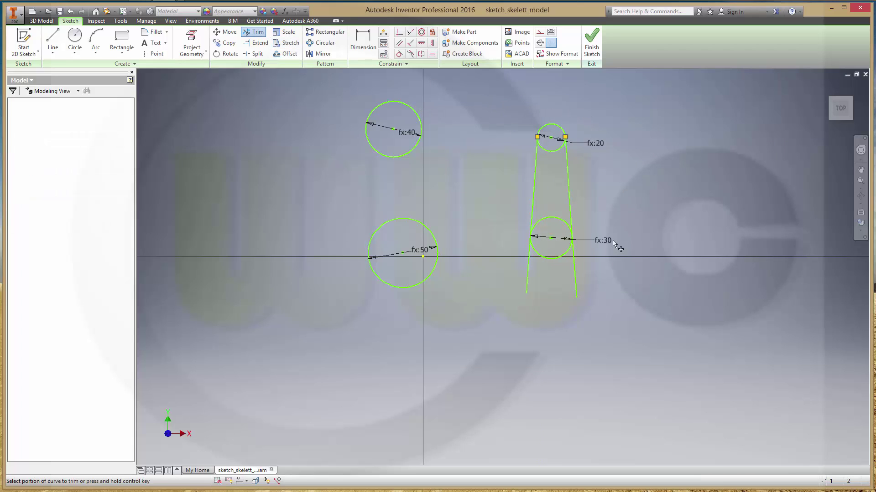
mouse_move(551, 277)
left_mouse_down()
mouse_move(519, 278)
mouse_move(550, 202)
left_mouse_up()
left_click_drag(558, 155, 561, 157)
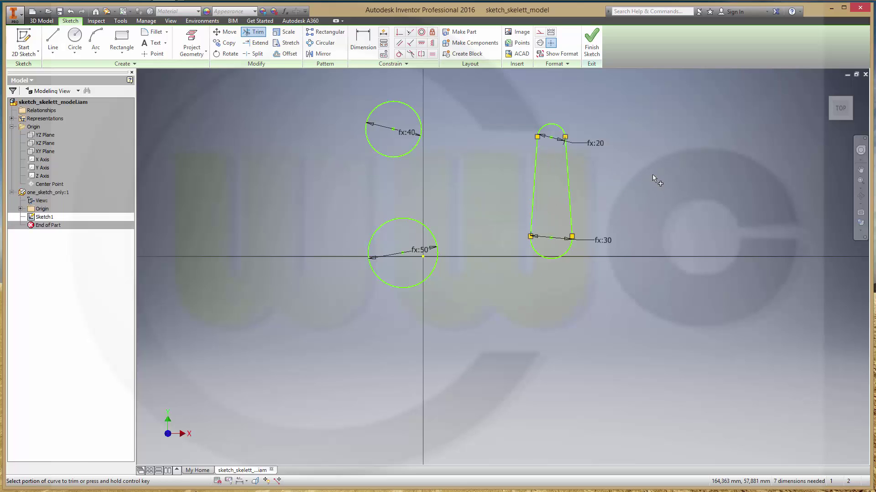
Create a sketch block named hold_1b from the upper 40 mm circle
left_click(466, 55)
left_click(373, 149)
left_click(240, 227)
type("hold_1b")
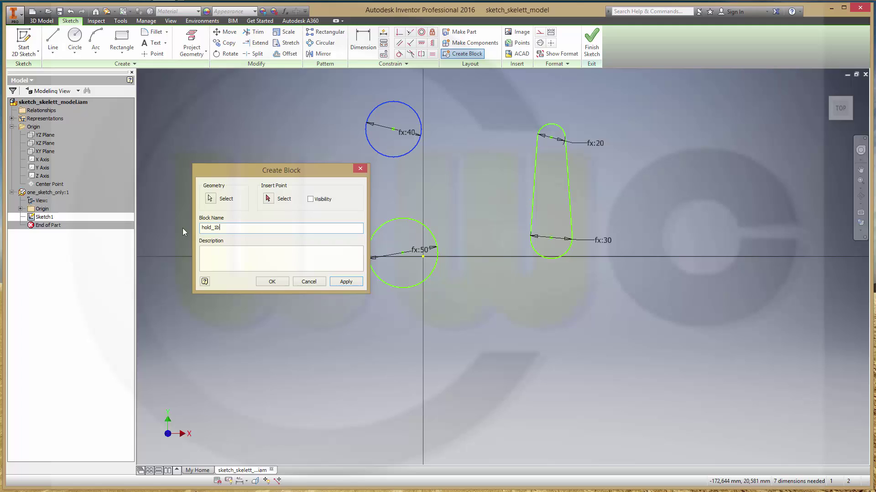
key("Return")
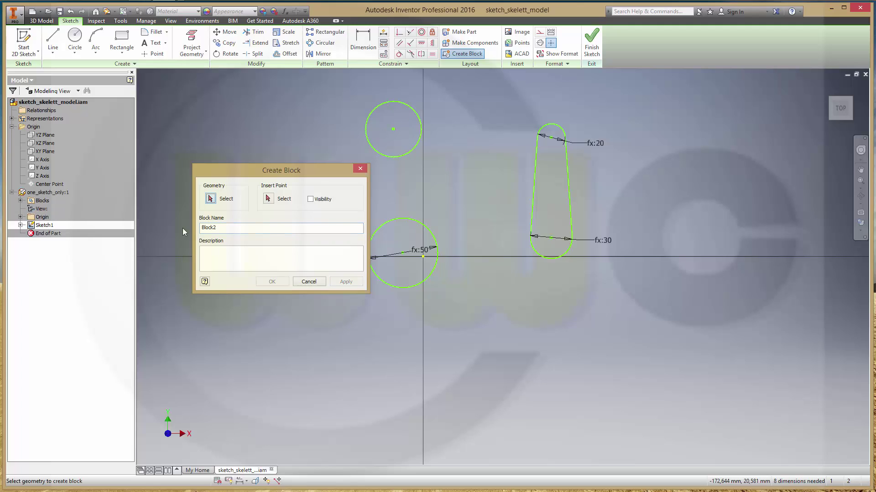
Create a sketch block named hold_2b from the 50 mm circle near the origin
left_click(392, 218)
double_click(249, 230)
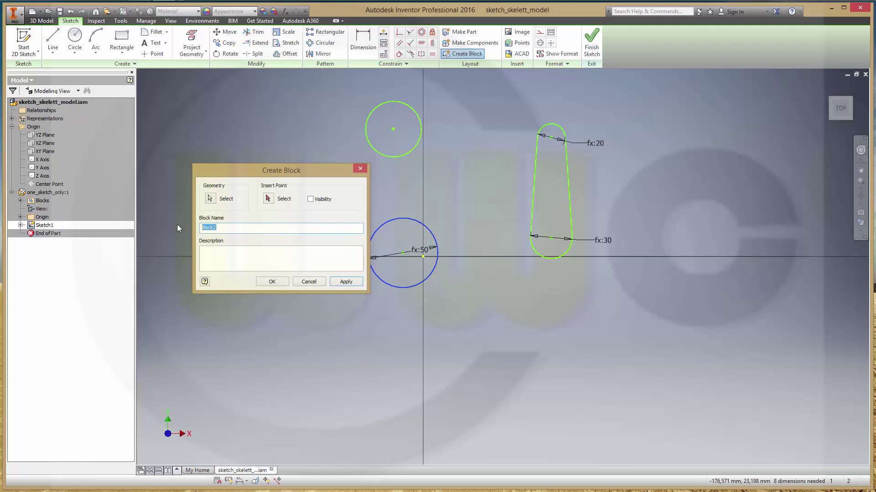
type("hold_20")
key("Return")
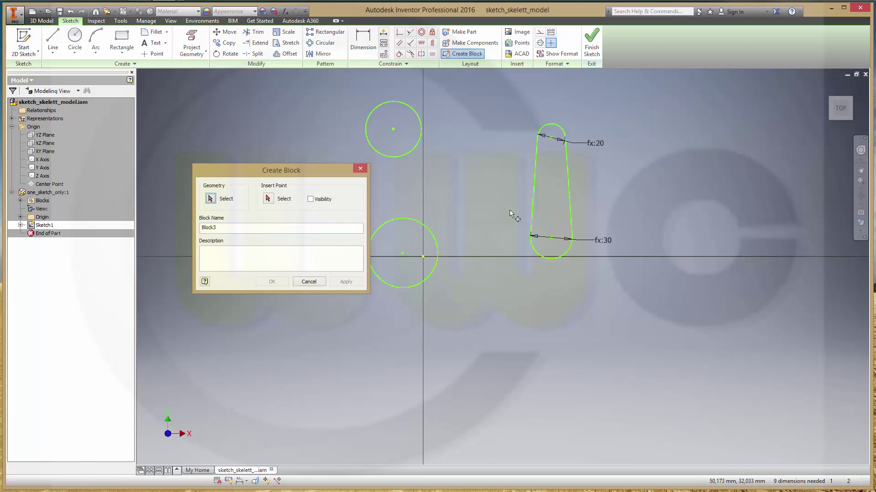
Create a sketch block named connectorb from the two lines and two arcs of the tapered outline
left_click(533, 201)
left_click(553, 133)
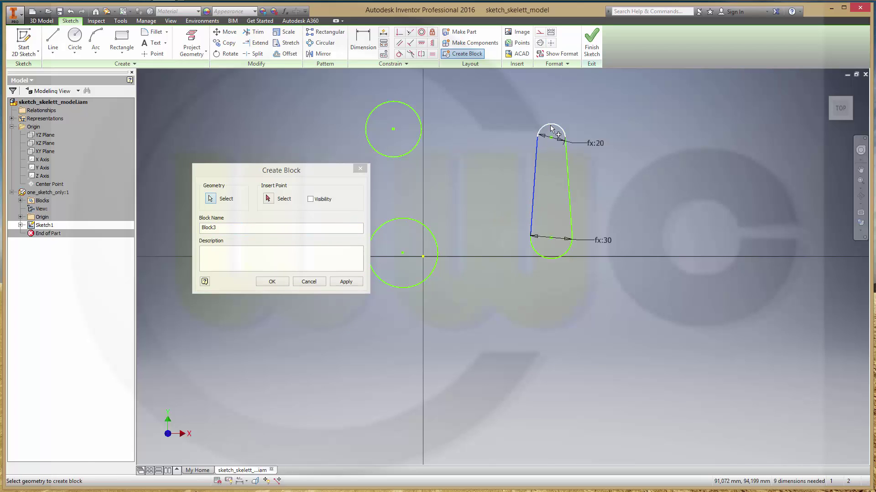
left_click(568, 160)
left_click(561, 255)
double_click(204, 228)
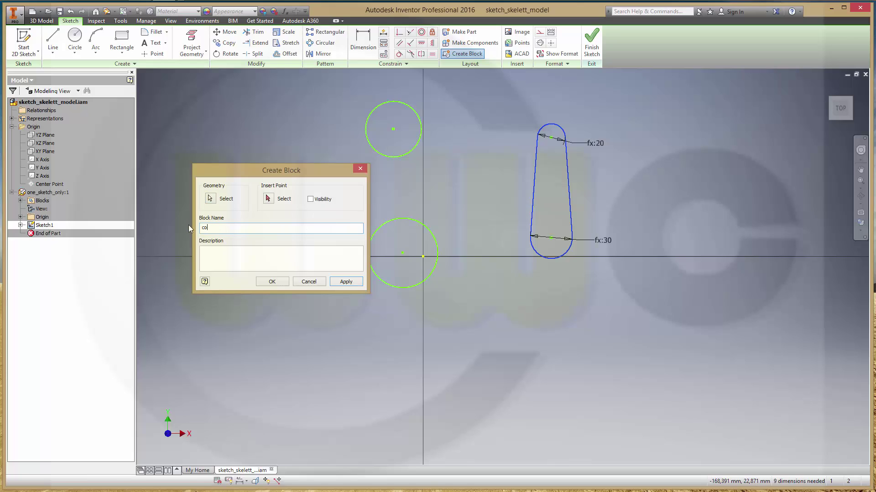
type("connectorb")
left_click(275, 281)
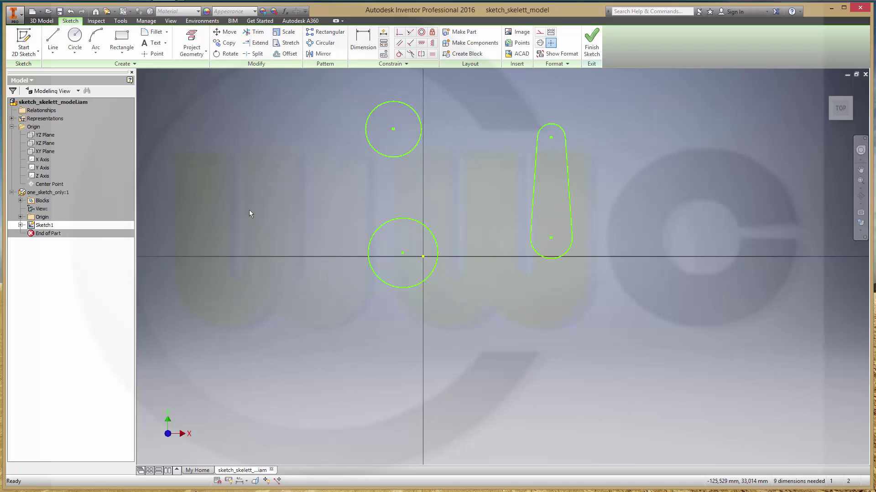
Expand Sketch1 and the Blocks folder in the model tree and make the connectorb:1 instance flexible
left_click(21, 226)
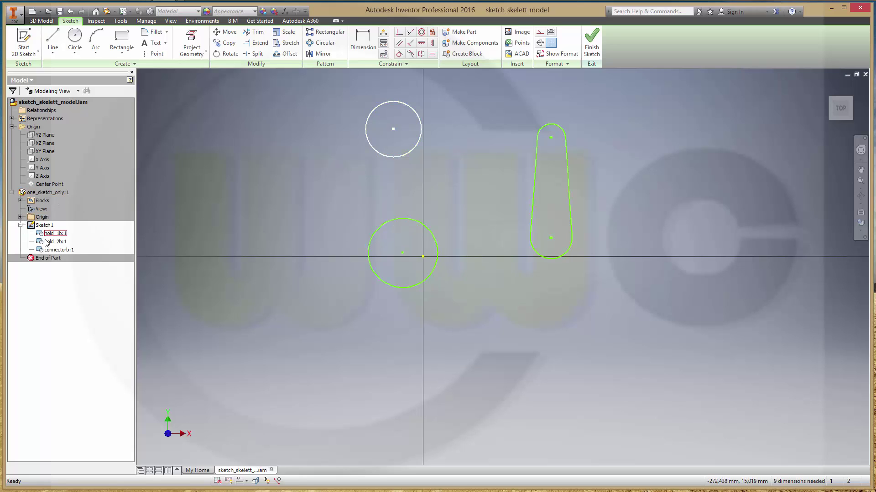
left_click(21, 202)
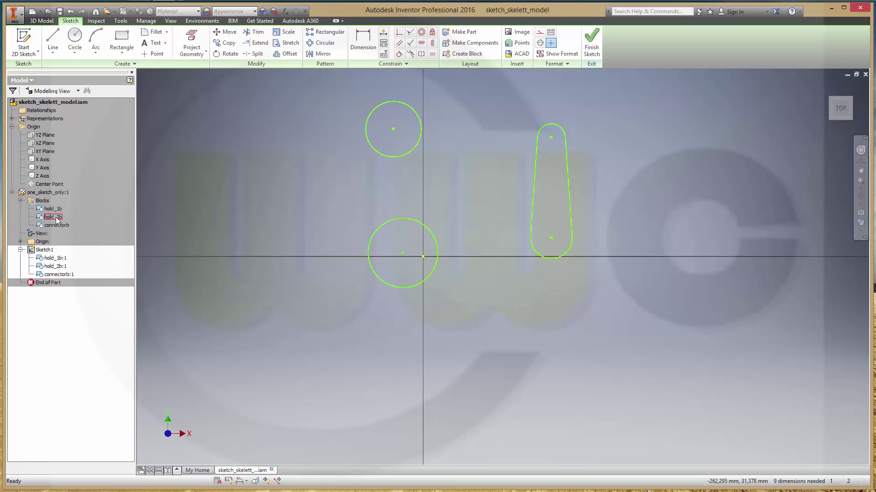
left_click(63, 275)
right_click(63, 276)
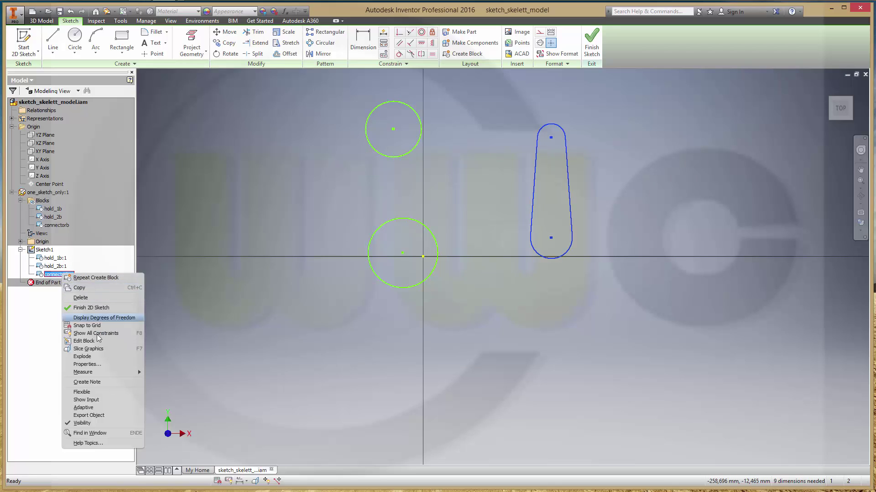
left_click(104, 392)
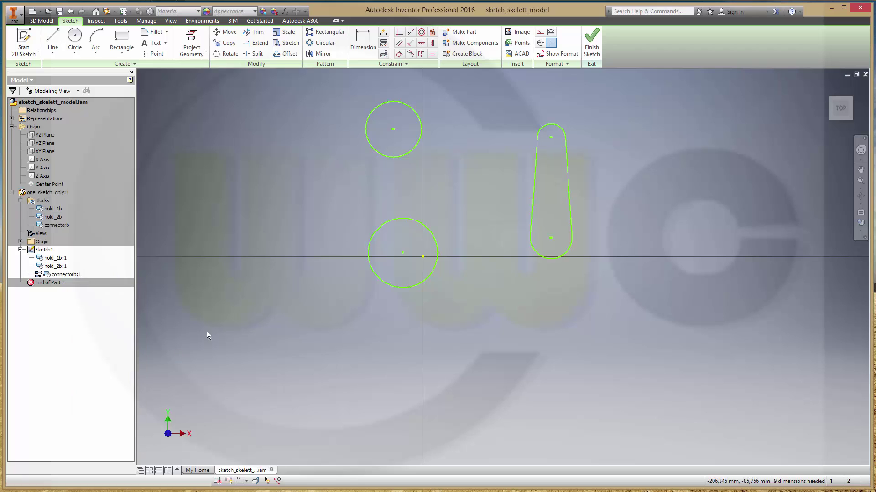
Edit the connectorb block, dimension the vertical distance between its two arc centres with the connector_length parameter, and finish the block edit
double_click(56, 275)
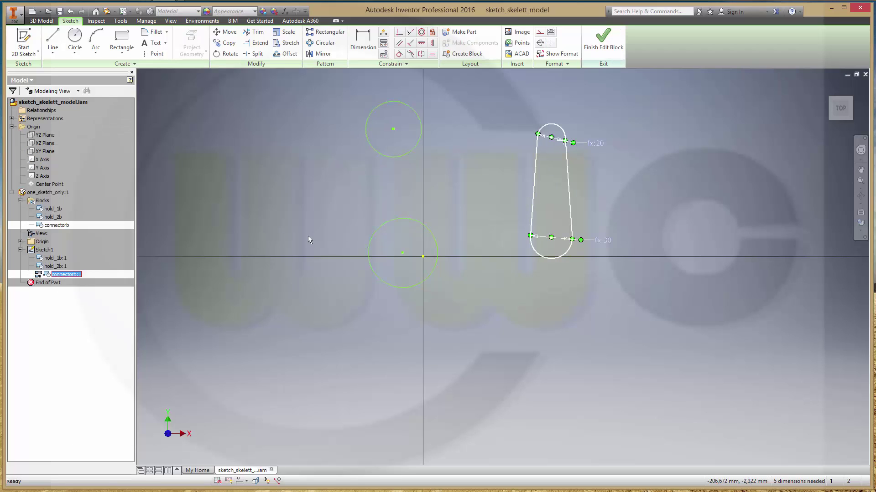
left_click(377, 47)
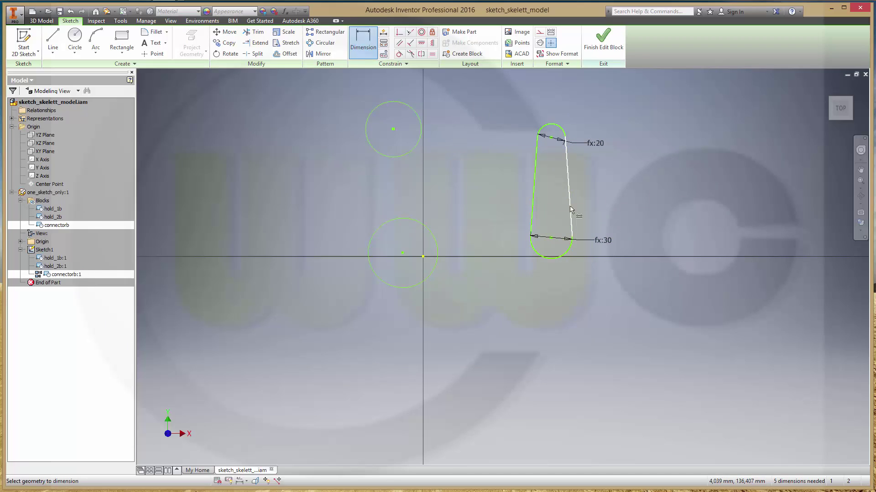
left_click(551, 239)
left_click(551, 137)
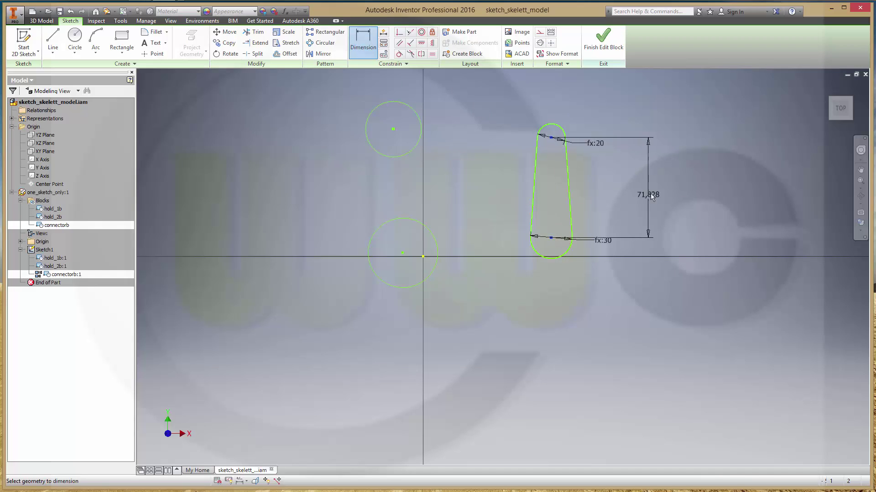
left_click(654, 192)
left_click(675, 228)
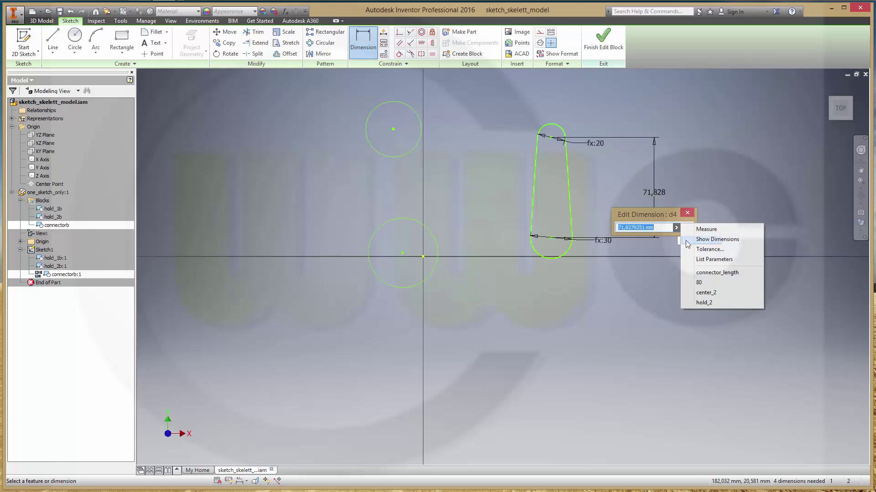
left_click(706, 272)
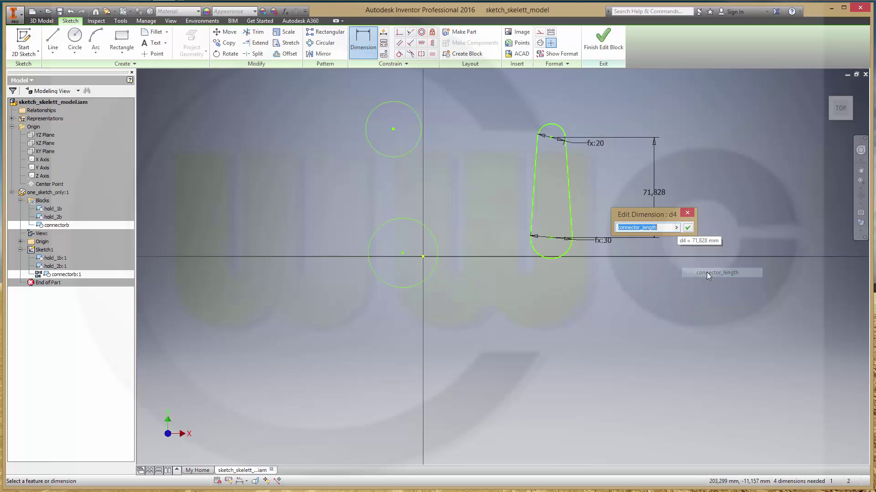
left_click(687, 228)
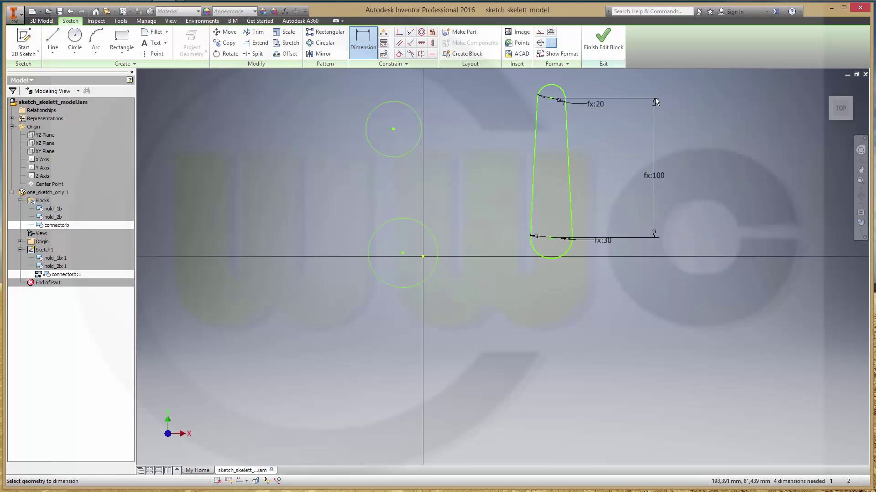
left_click(603, 40)
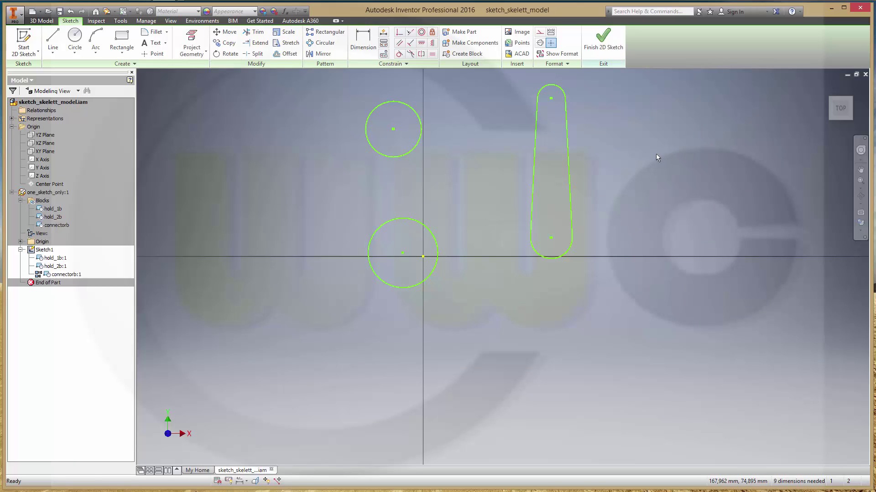
Make the hold_1b and hold_2b circle centres coincident with the upper and lower arc centres of the connectorb block
middle_click_drag(656, 154, 636, 201)
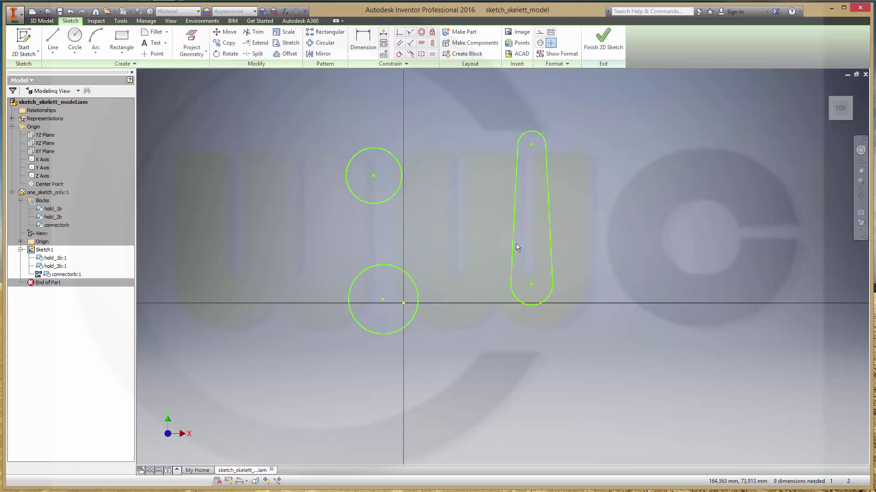
left_click(399, 32)
left_click(373, 176)
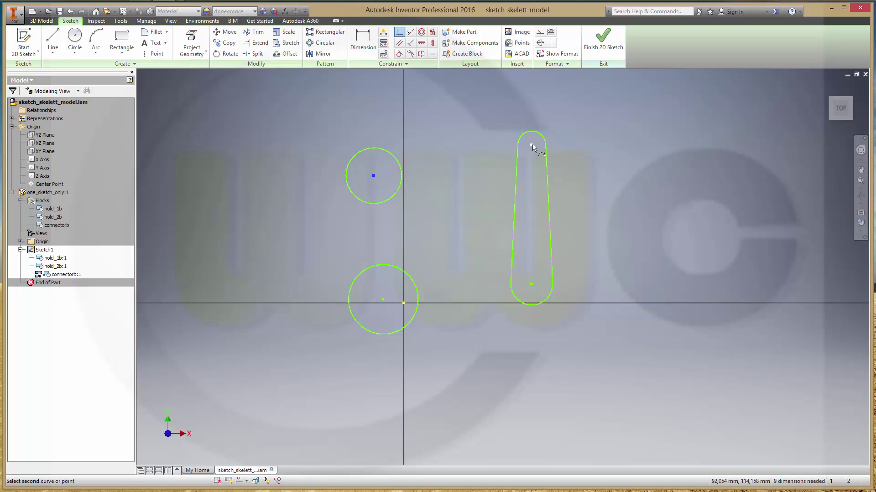
left_click(531, 145)
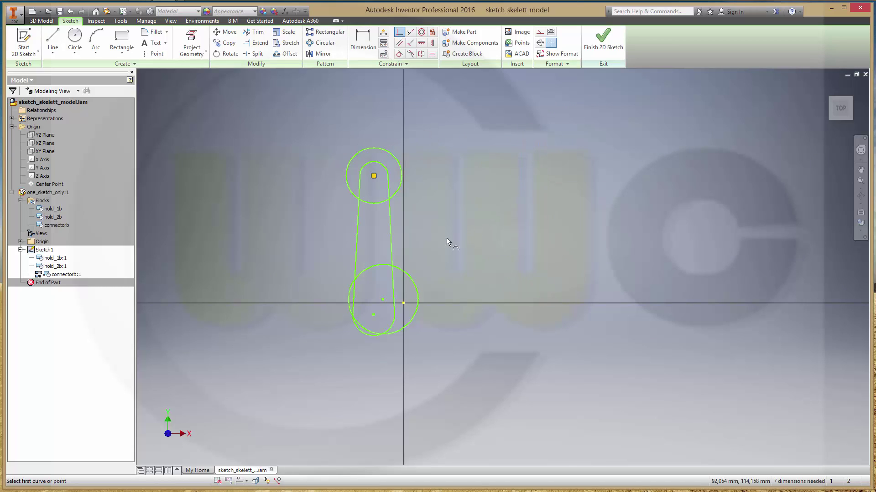
left_click(383, 301)
left_click(373, 315)
key("Escape")
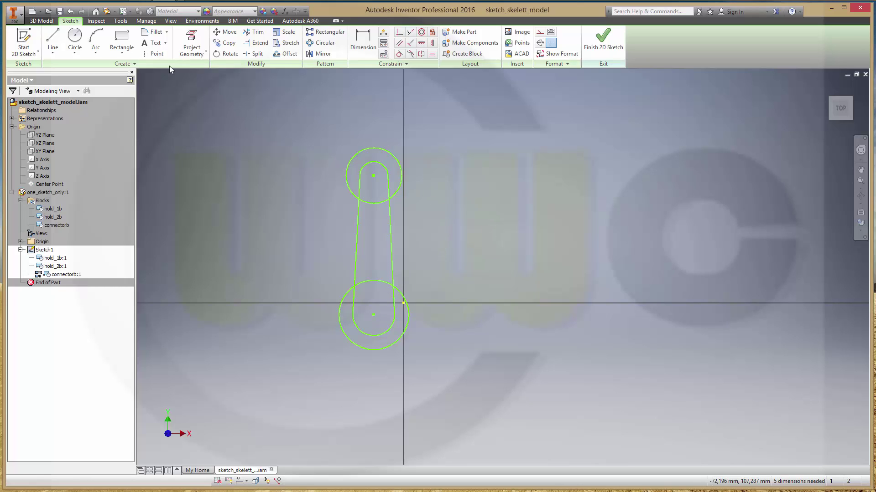
Set the user parameter connector_length to 120 mm
left_click(146, 21)
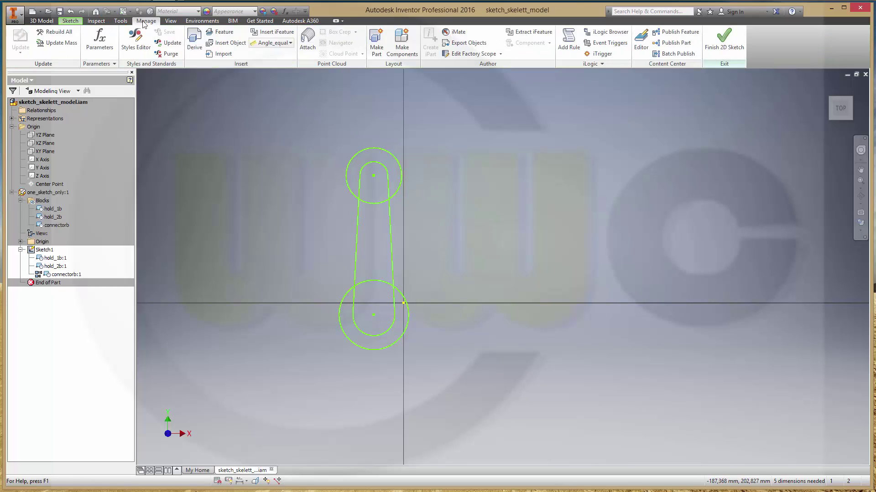
left_click(107, 38)
mouse_move(370, 82)
left_mouse_down()
mouse_move(439, 94)
mouse_move(609, 90)
left_mouse_up()
left_click(574, 221)
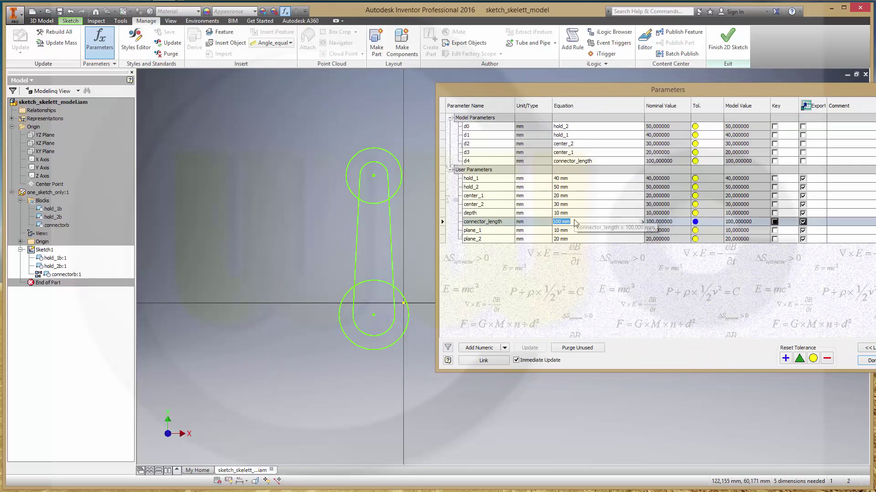
type("120")
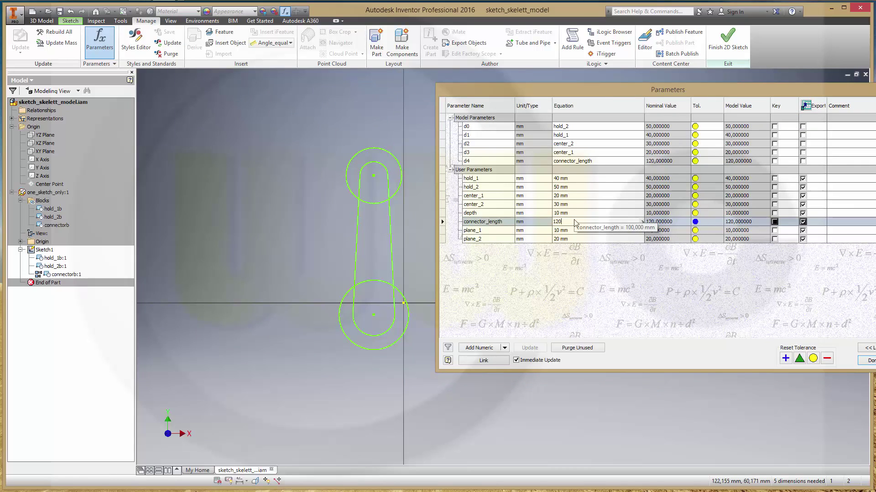
key("Return")
Set connector_length back to 100 mm and close the parameters table
left_click(594, 221)
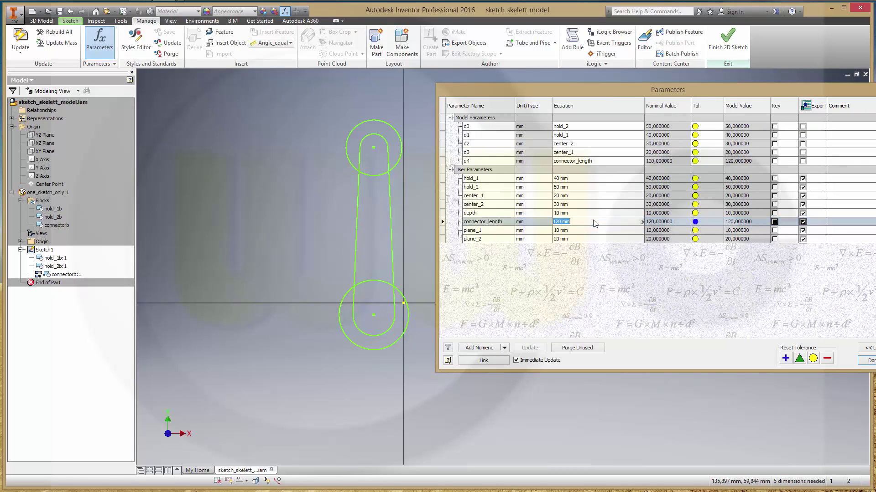
type("100")
key("Return")
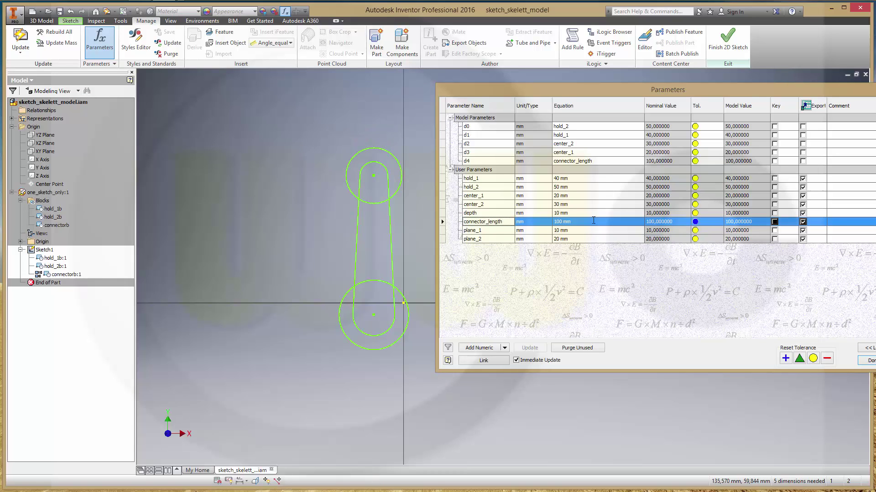
left_click_drag(641, 90, 472, 96)
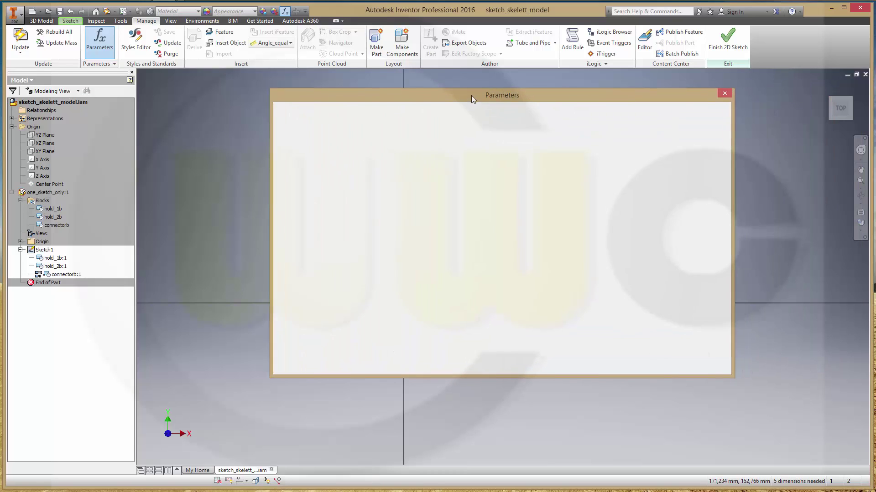
left_click(705, 366)
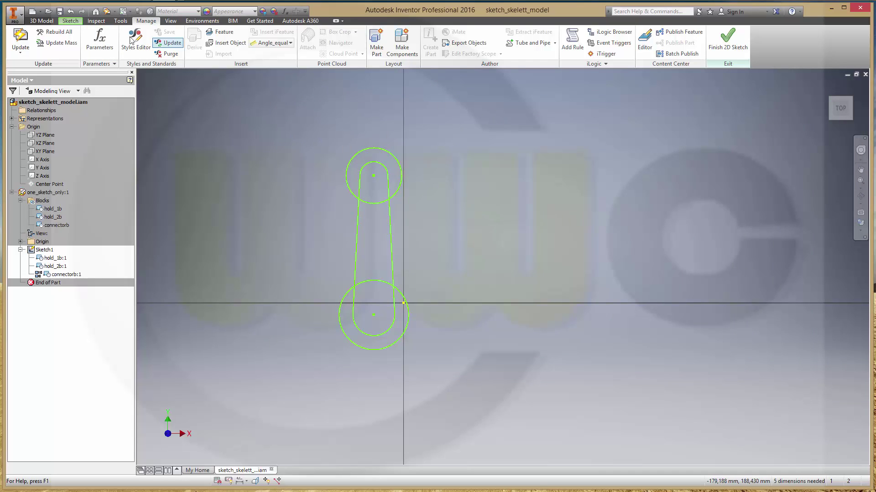
Make the component hold_1b.ipt from the upper circle block in the target assembly, including the user parameters
left_click(72, 21)
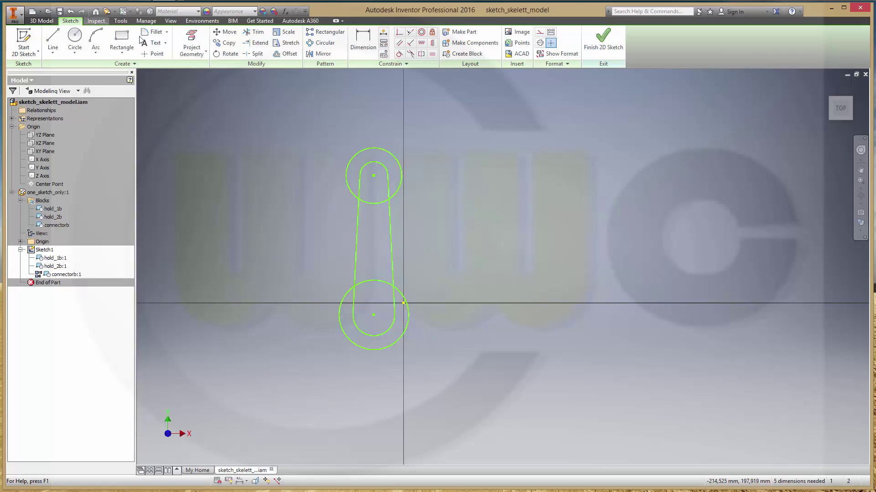
left_click(474, 42)
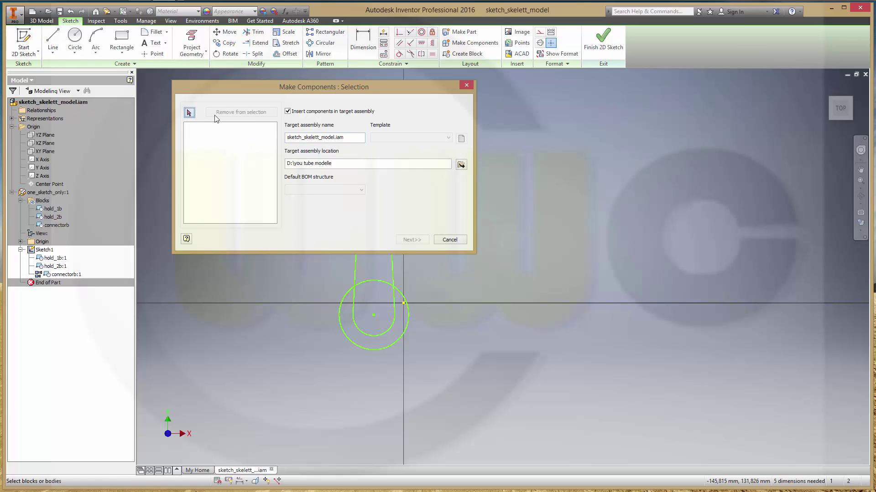
left_click_drag(303, 91, 605, 119)
left_click(396, 160)
left_click(714, 267)
left_click(768, 192)
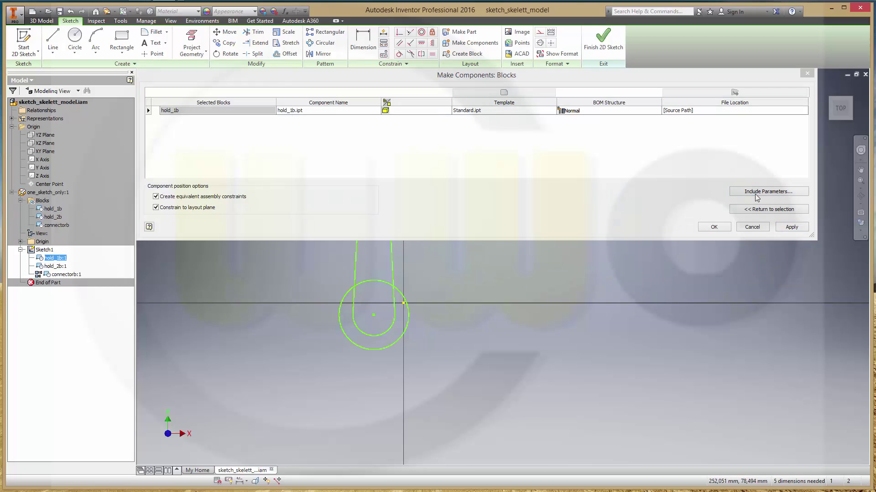
left_click(147, 119)
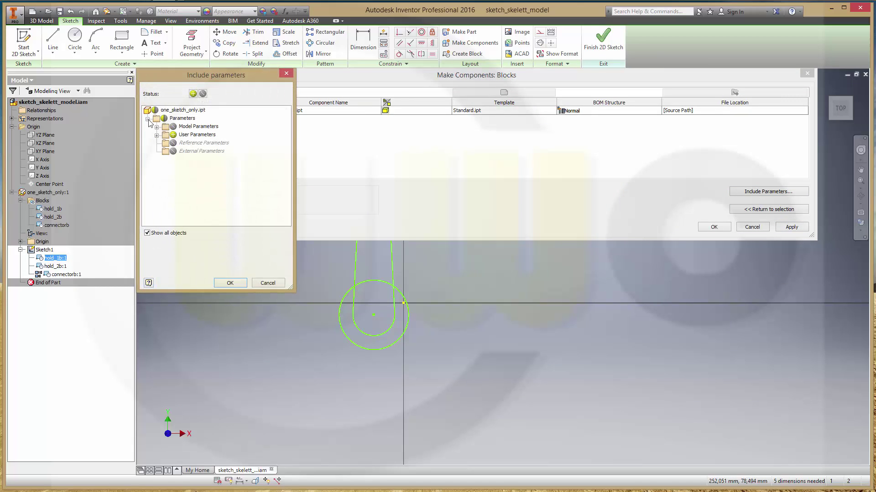
left_click(197, 134)
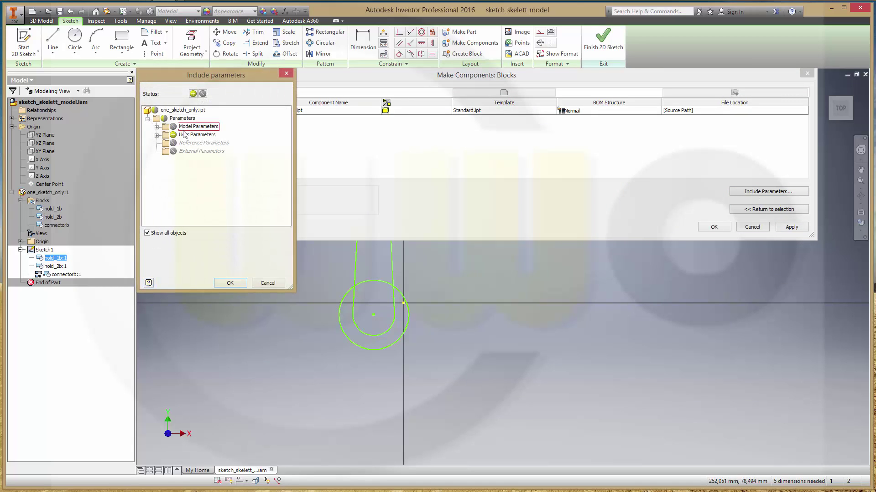
left_click(230, 282)
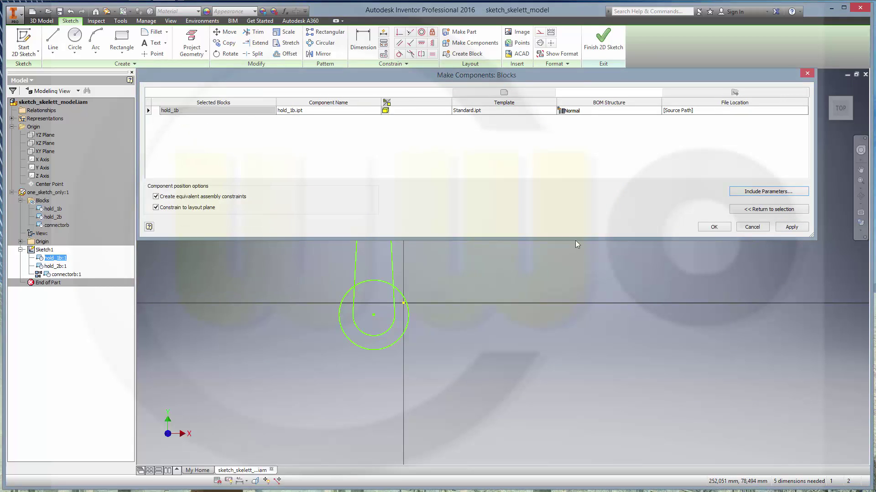
left_click(789, 228)
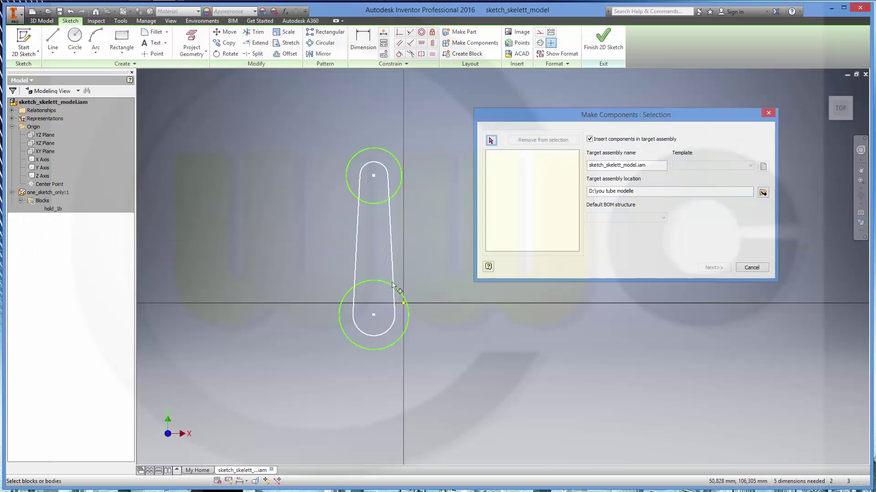
Make the component hold_2b.ipt from the lower circle block, including the user parameters
left_click(378, 280)
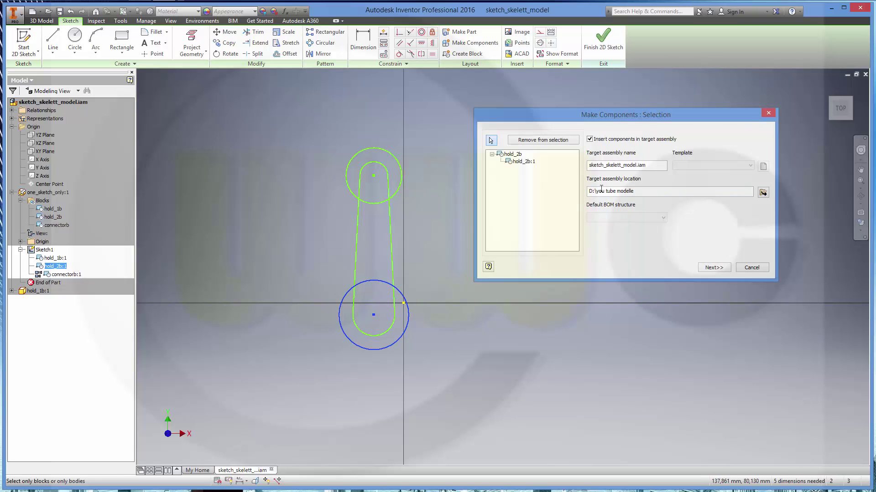
left_click(714, 268)
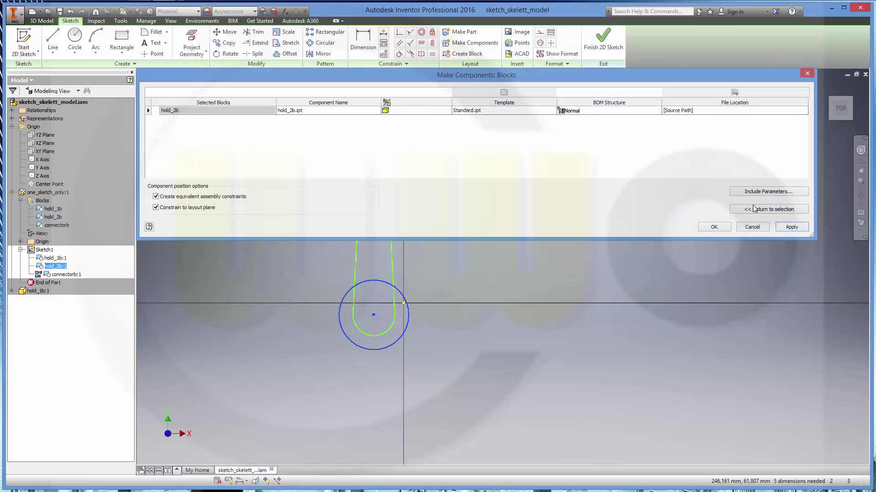
left_click(766, 192)
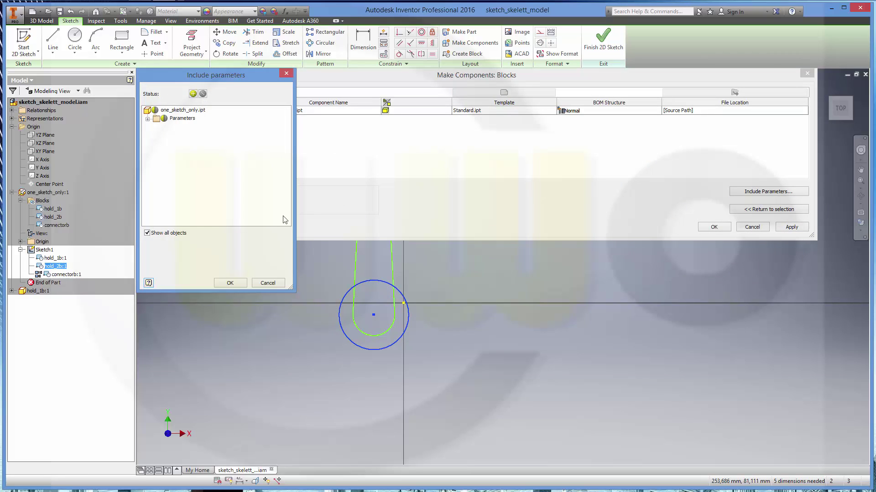
left_click(230, 283)
left_click(705, 228)
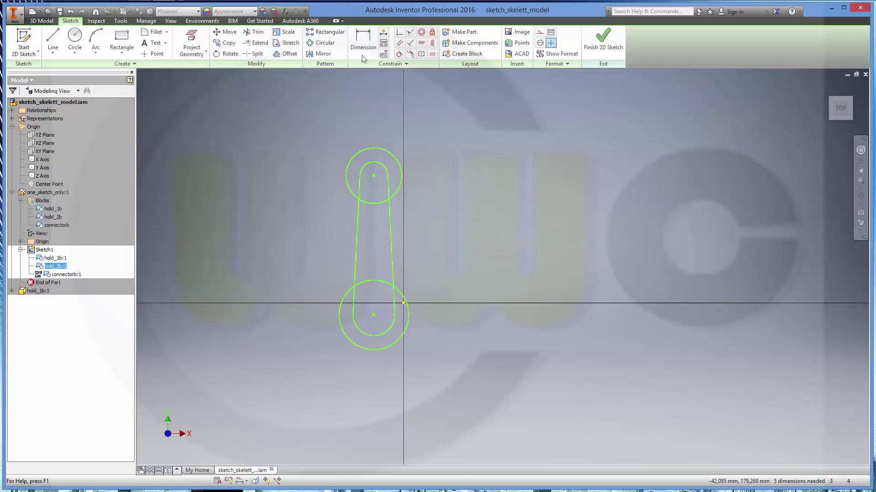
Make the component connectorb.ipt from the tapered connector block, including the user parameters
left_click(471, 43)
left_click(391, 220)
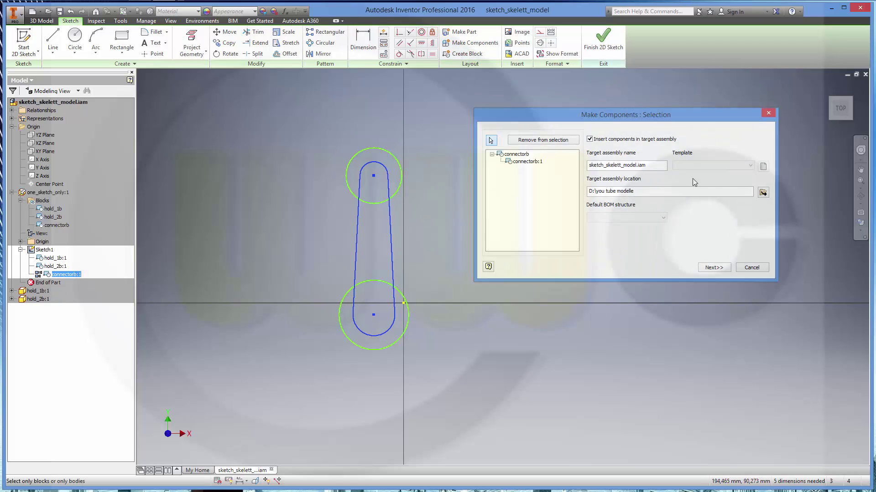
left_click(721, 268)
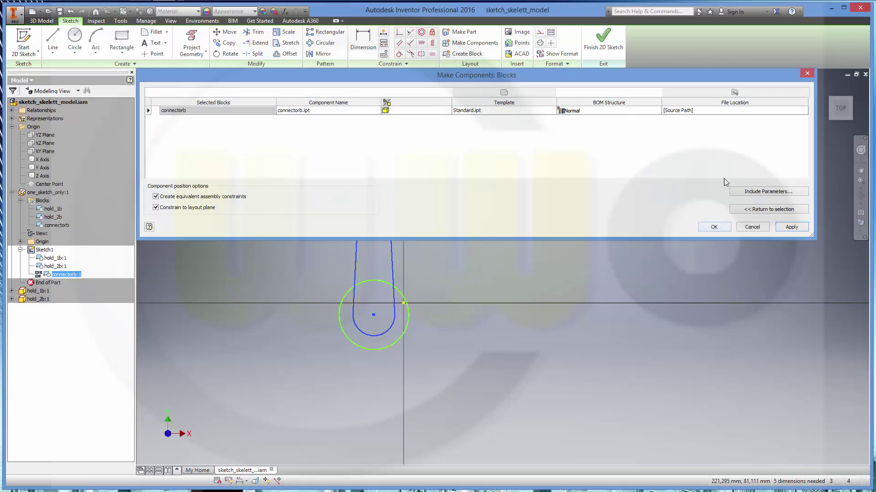
left_click(769, 192)
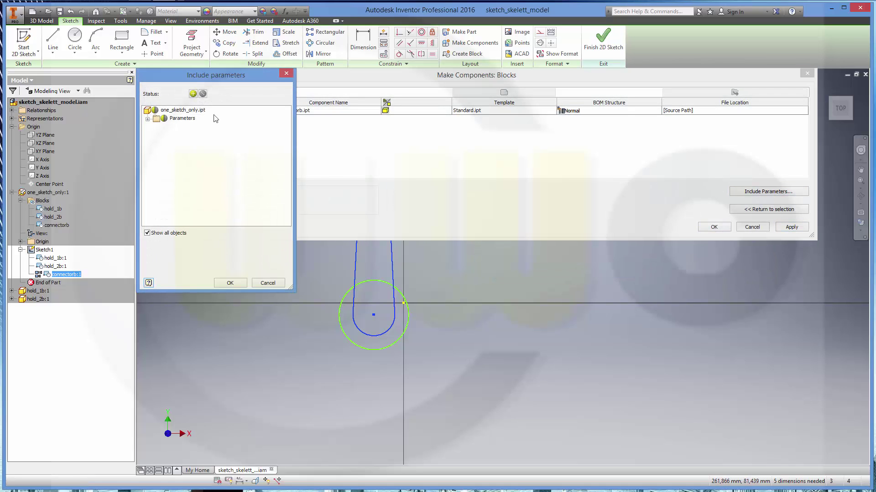
left_click(148, 120)
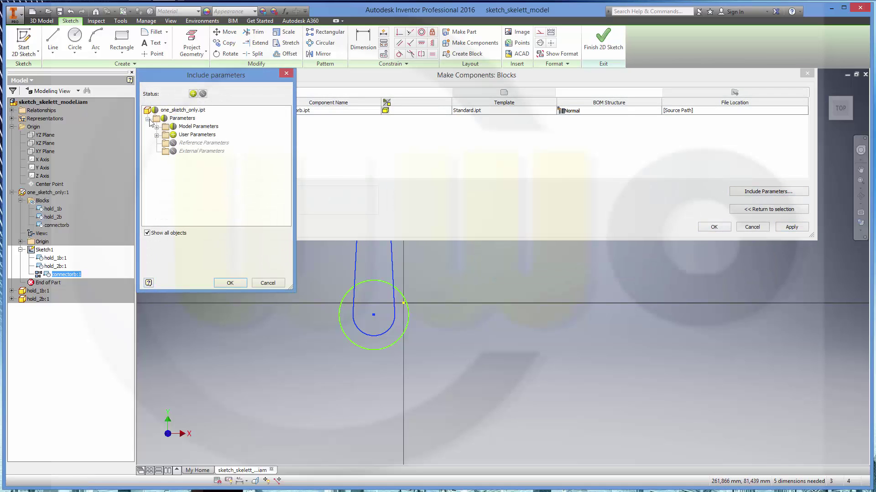
left_click(230, 283)
left_click(708, 227)
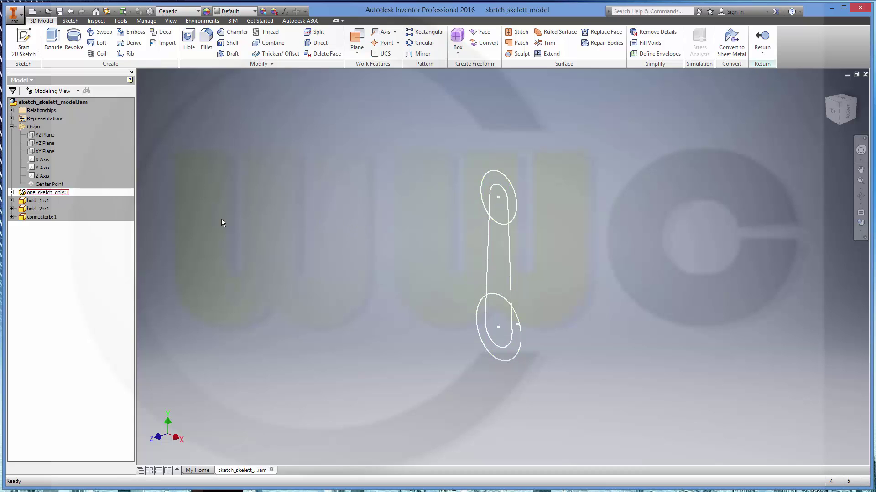
Create a work plane in one_sketch_only offset from its XY plane by the plane_1 parameter
left_click(12, 193)
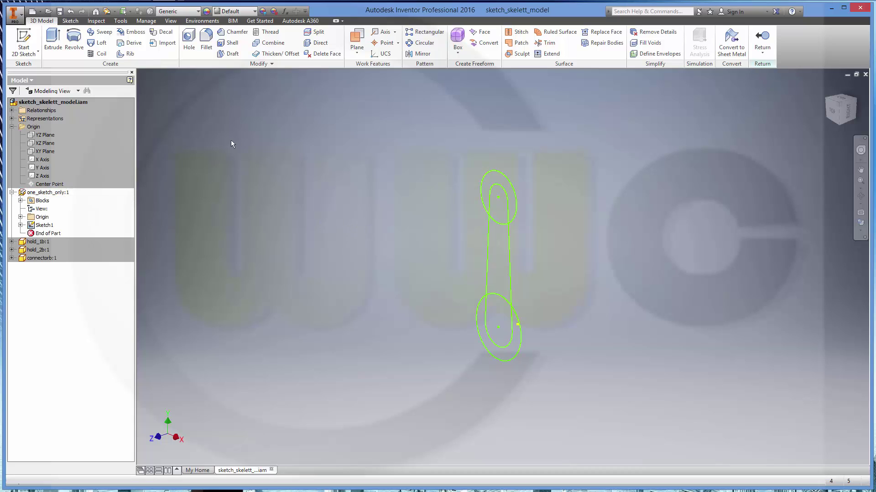
left_click(357, 41)
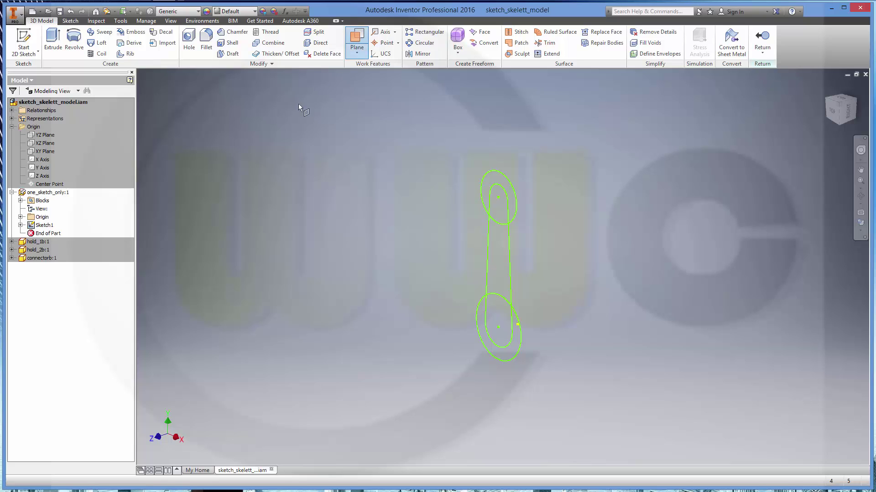
left_click(20, 217)
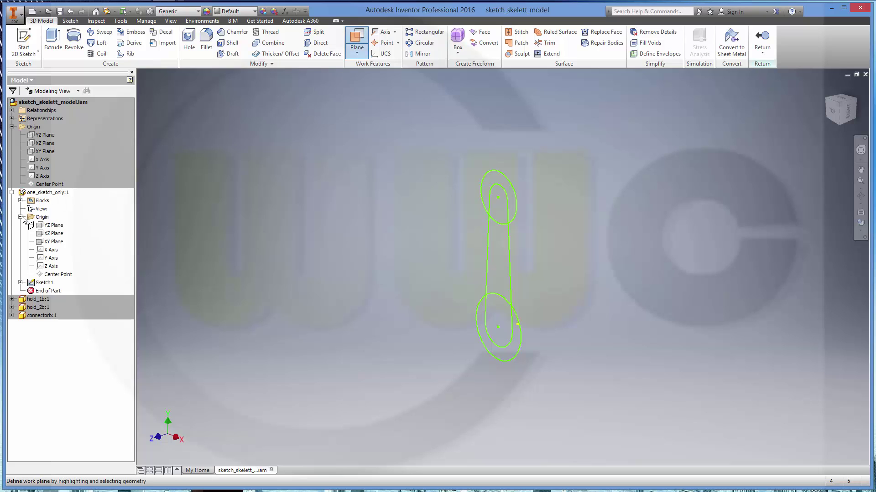
left_click(54, 242)
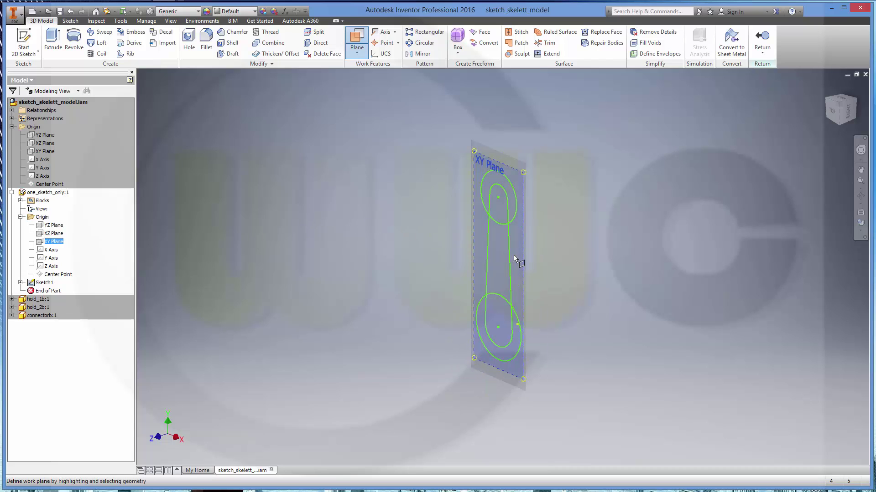
left_click_drag(506, 257, 479, 257)
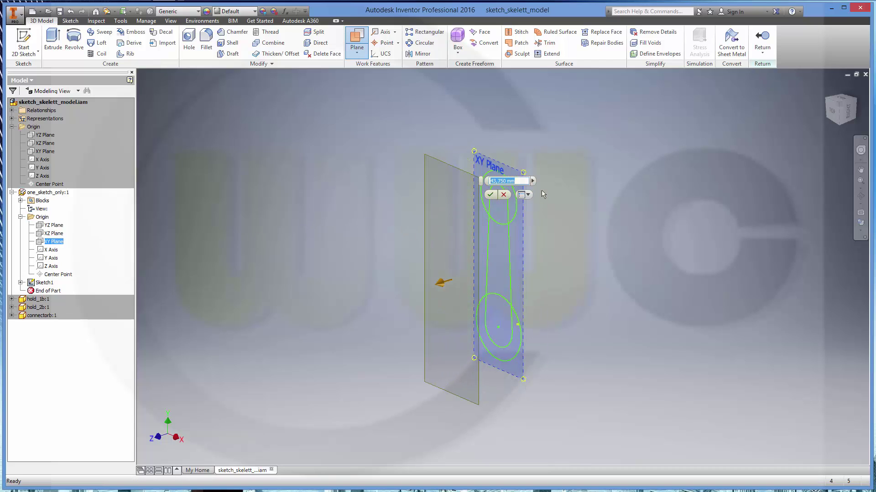
left_click(533, 181)
left_click(561, 227)
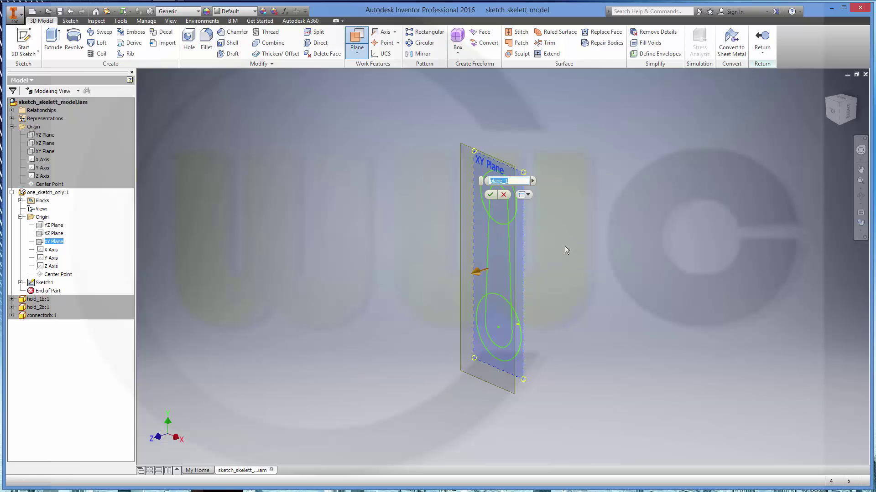
left_click(491, 195)
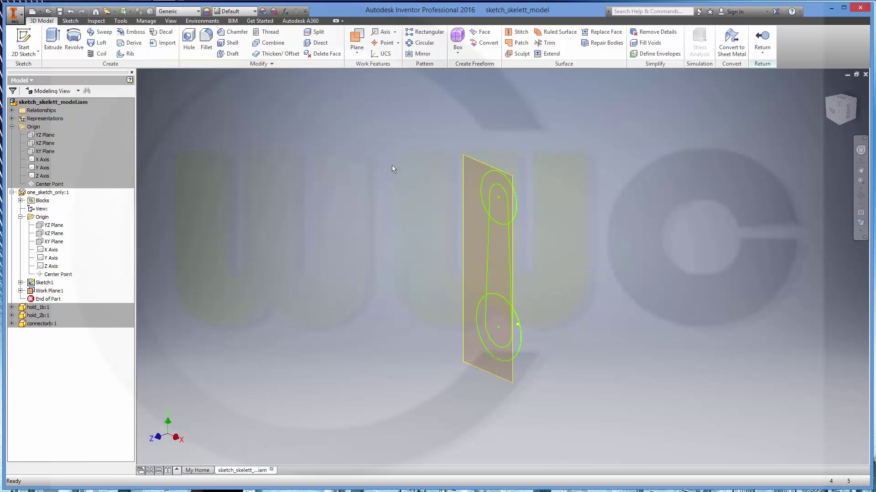
Create a second work plane offset from the XY plane of one_sketch_only by the plane_2 parameter
left_click(64, 241)
left_click_drag(519, 262, 442, 287)
left_click(533, 181)
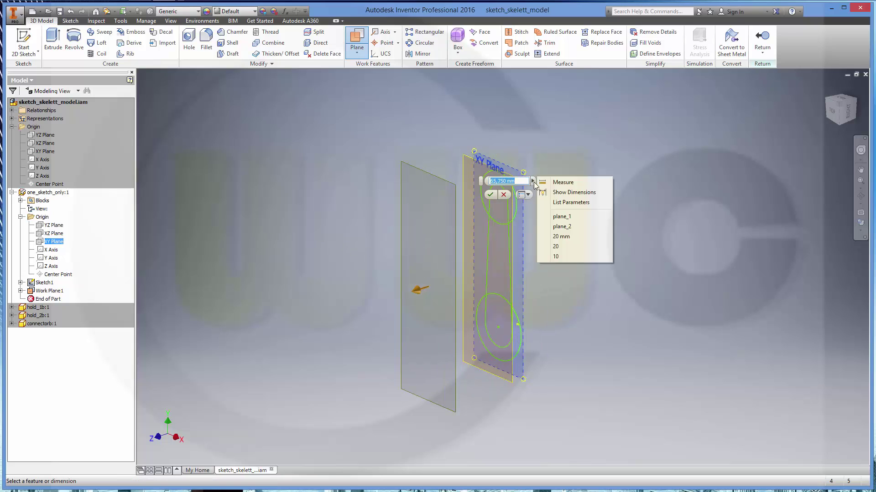
left_click(565, 227)
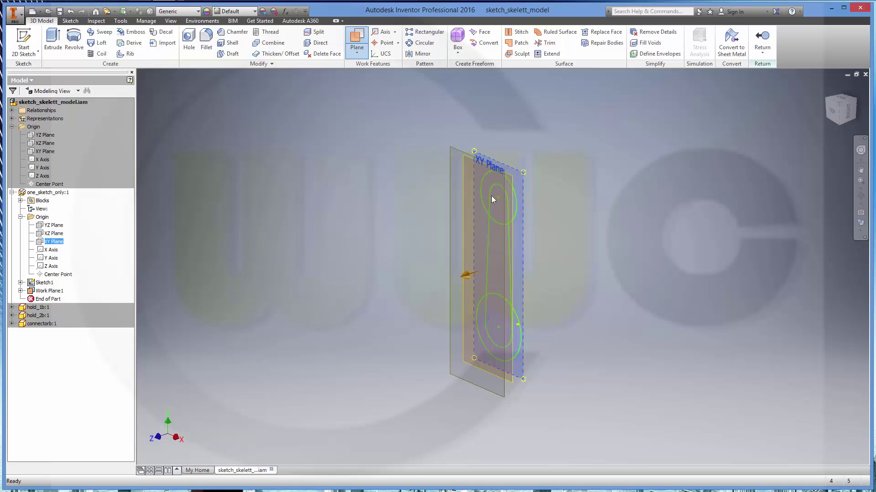
left_click(491, 196)
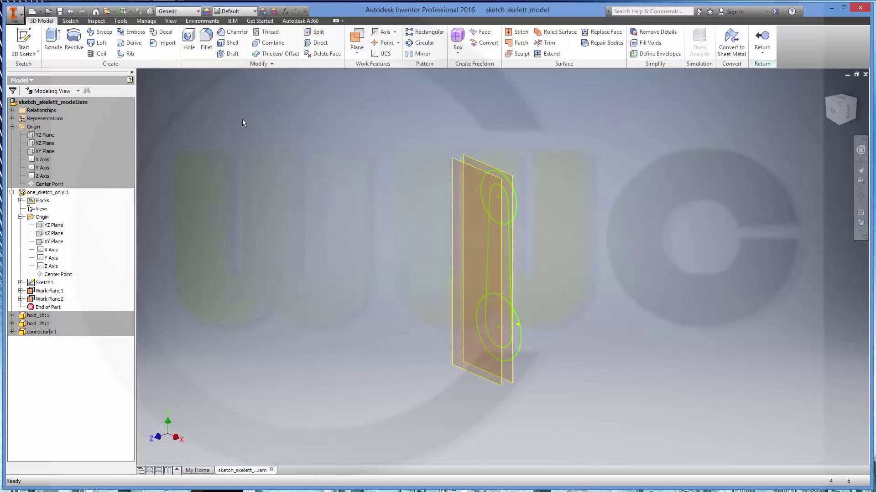
Return to the top-level assembly sketch_skelett_model.iam and save it with all its dependent part files
double_click(78, 102)
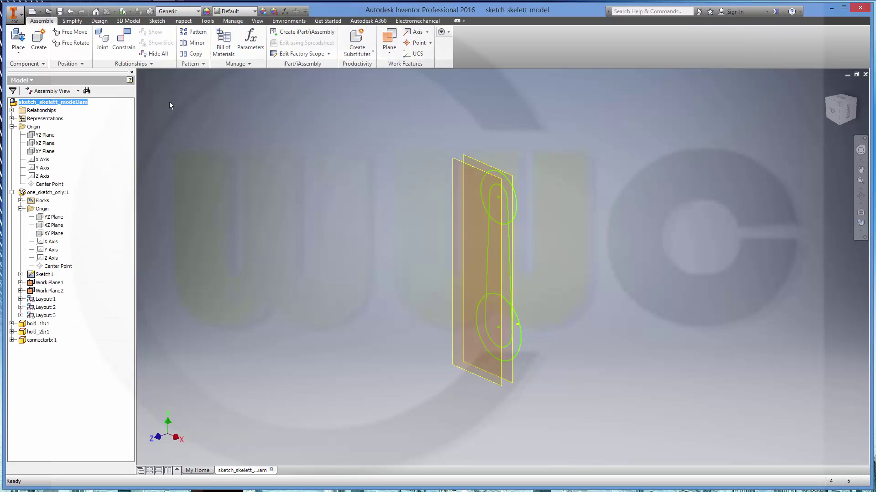
left_click(59, 11)
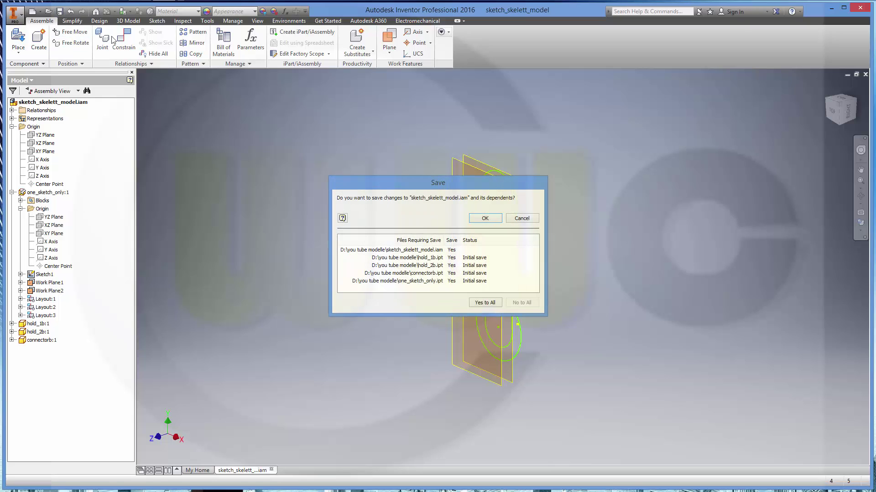
left_click(480, 219)
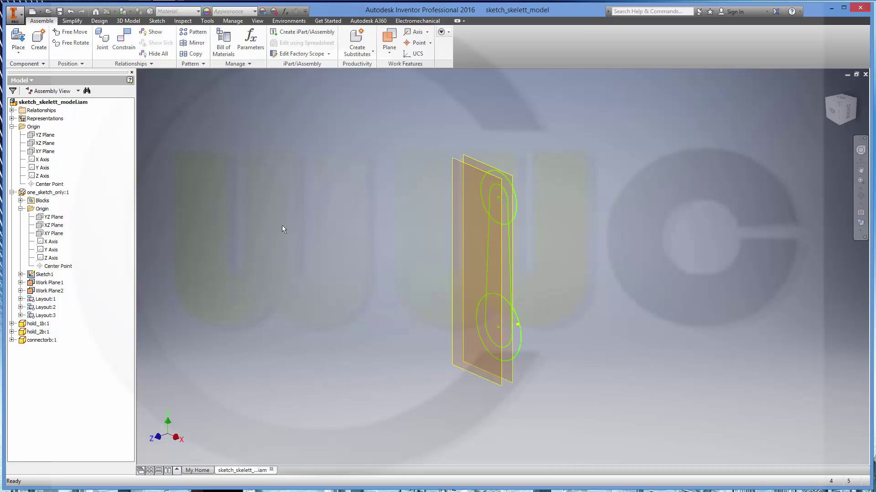
Edit hold_1b in place and extrude its circle up to the nearer offset plane, Work Plane1
double_click(44, 322)
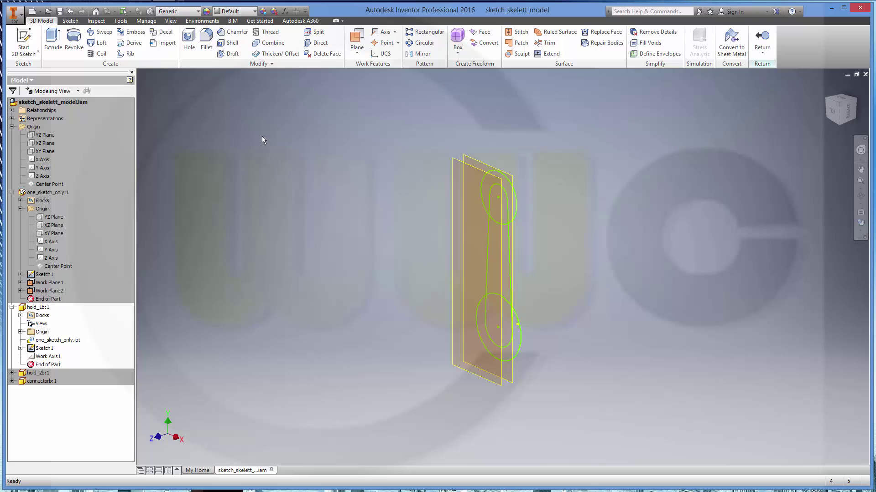
left_click(53, 40)
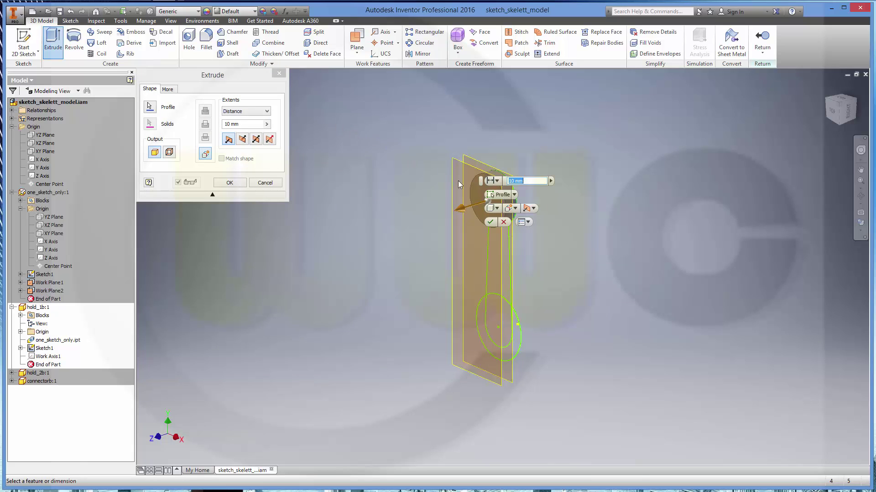
left_click(267, 125)
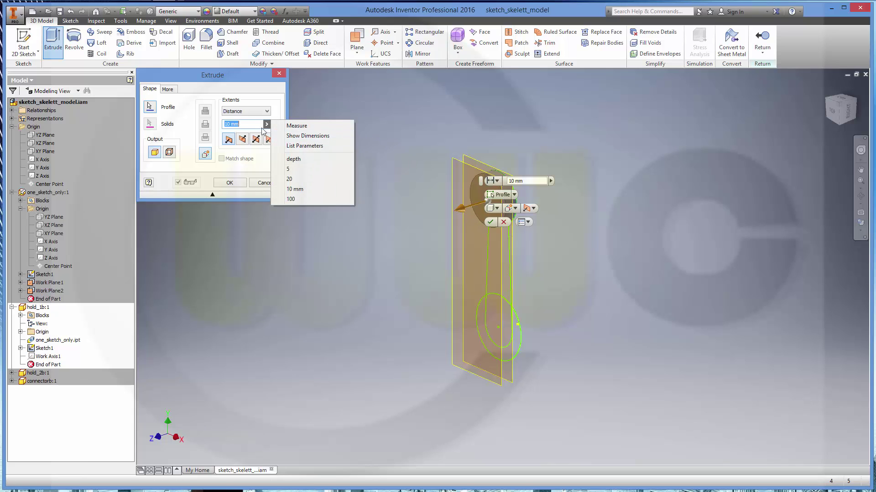
left_click(256, 111)
left_click(256, 111)
left_click(237, 130)
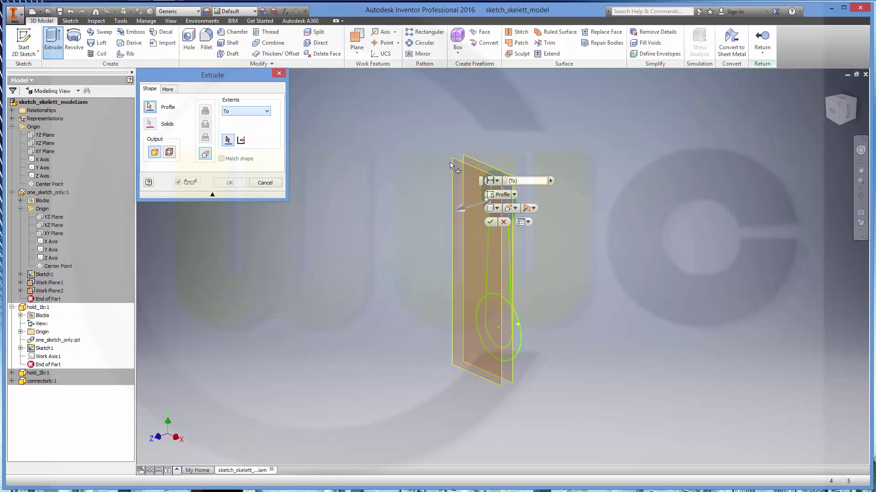
left_click(474, 165)
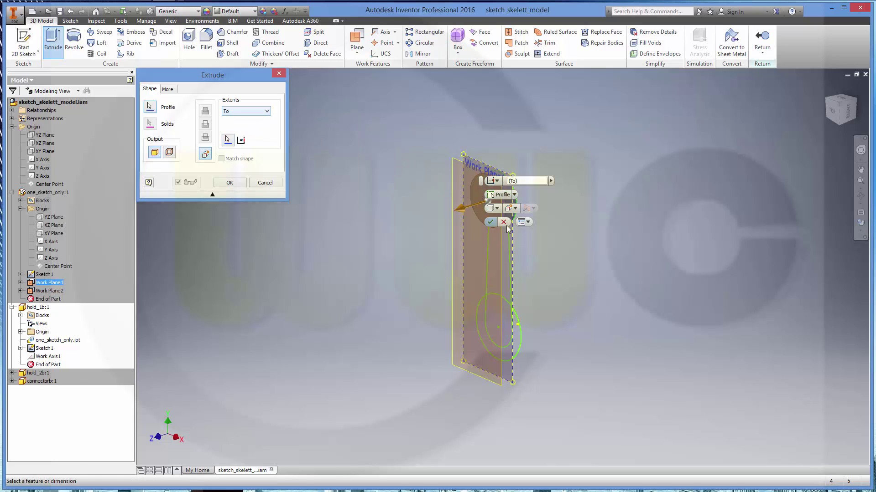
left_click(490, 222)
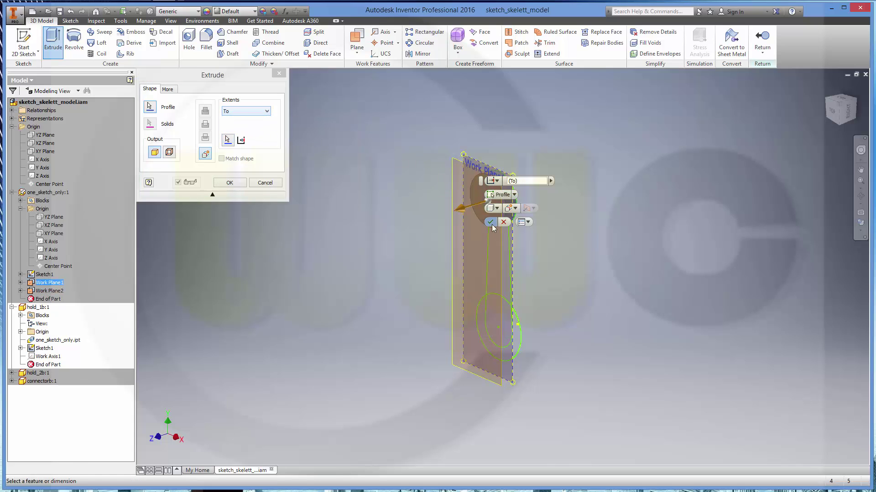
Mirror the hold_1b extrusion about the part's own XY plane
left_click(418, 53)
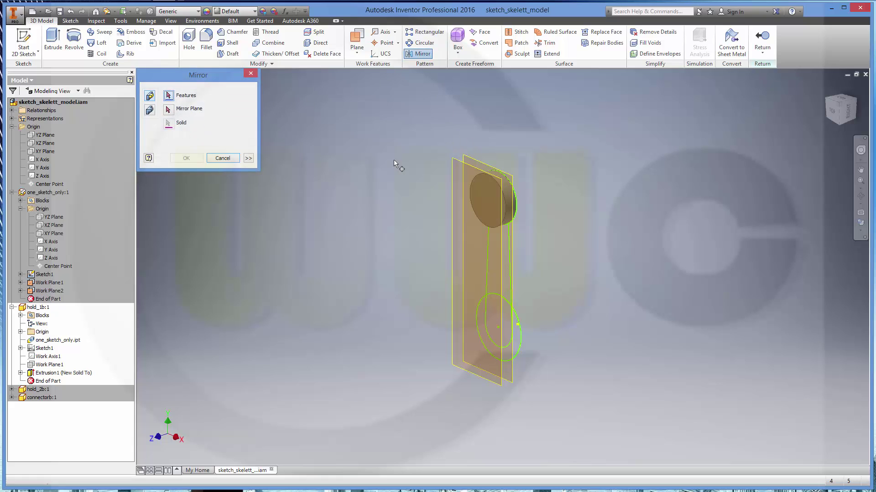
left_click(487, 201)
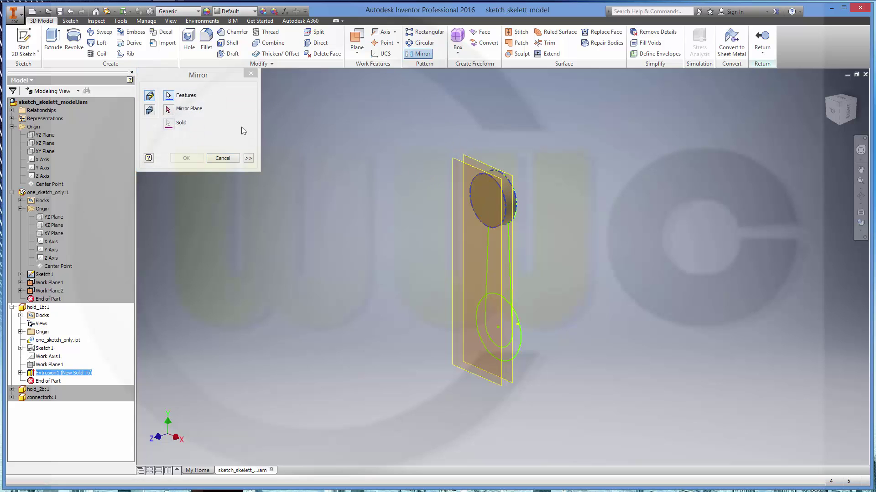
left_click(169, 109)
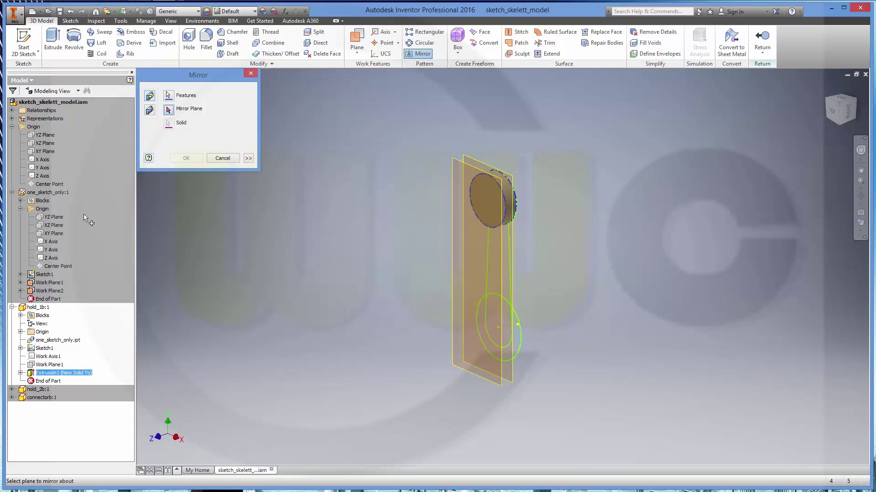
left_click(20, 332)
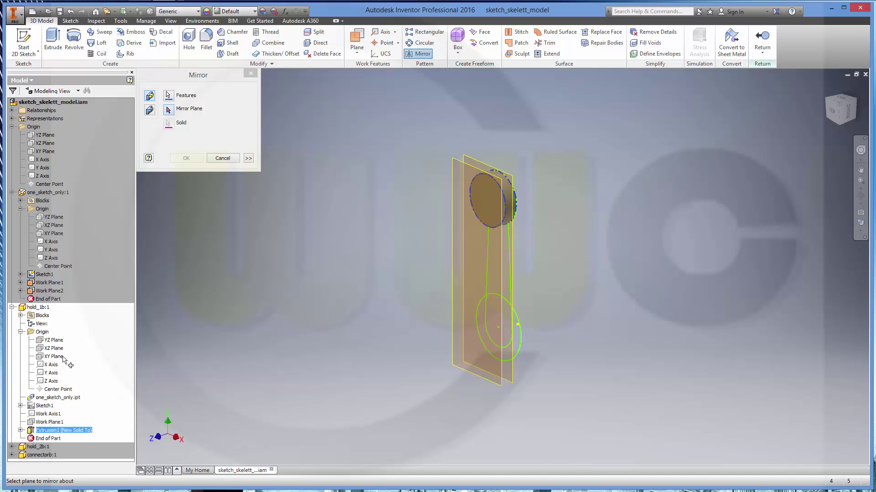
left_click(55, 356)
left_click(186, 160)
Edit hold_2b in place and extrude its circle up to the farther offset plane, Work Plane2
scroll(95, 306, "down", 1)
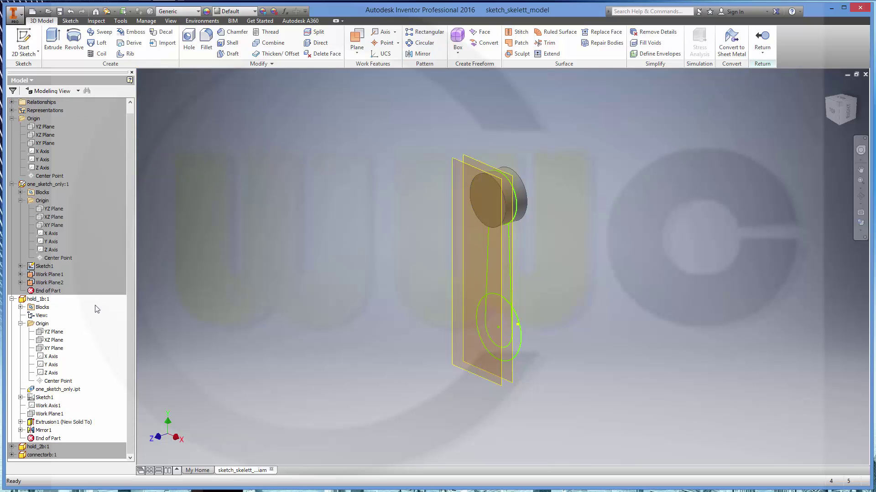
left_click(33, 448)
double_click(33, 448)
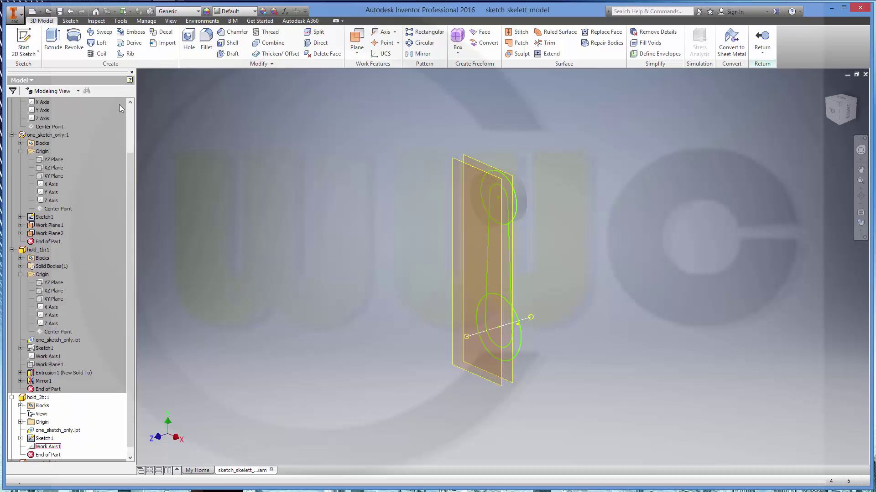
right_click(53, 41)
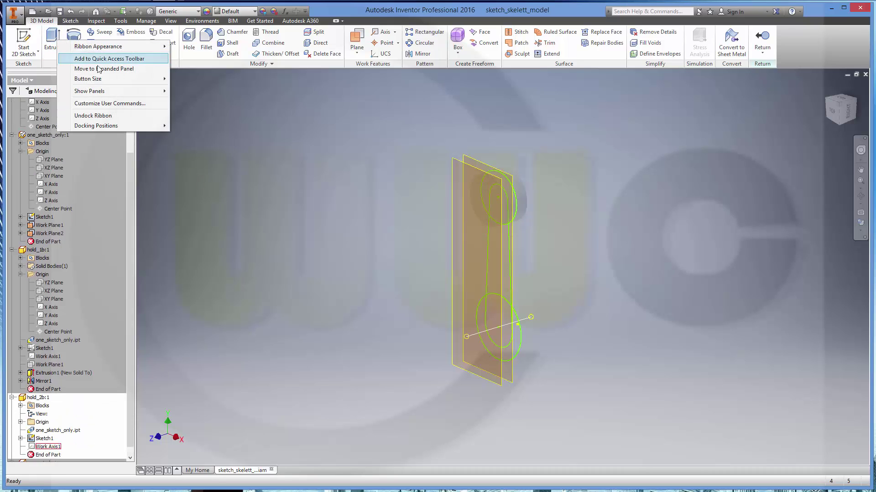
left_click(47, 44)
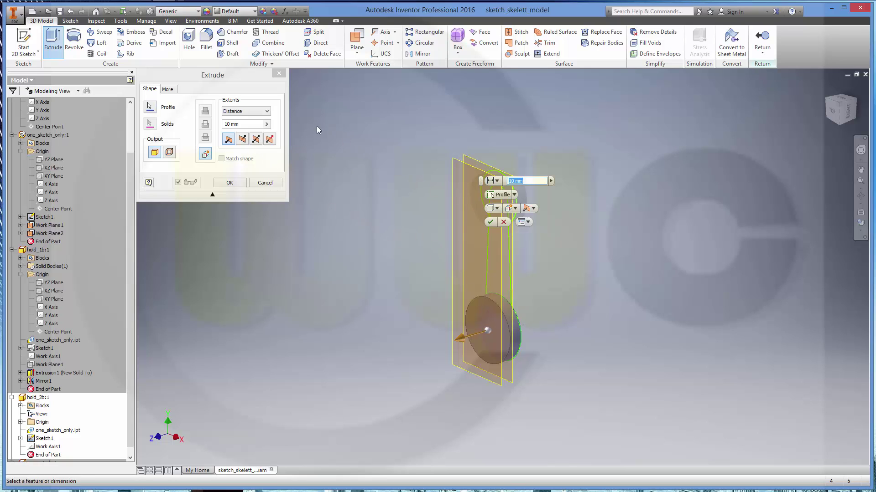
left_click(269, 113)
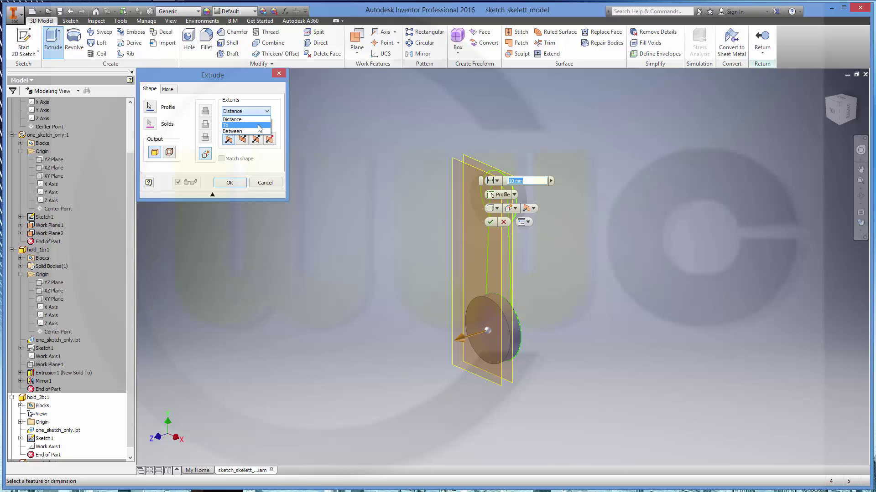
left_click(259, 126)
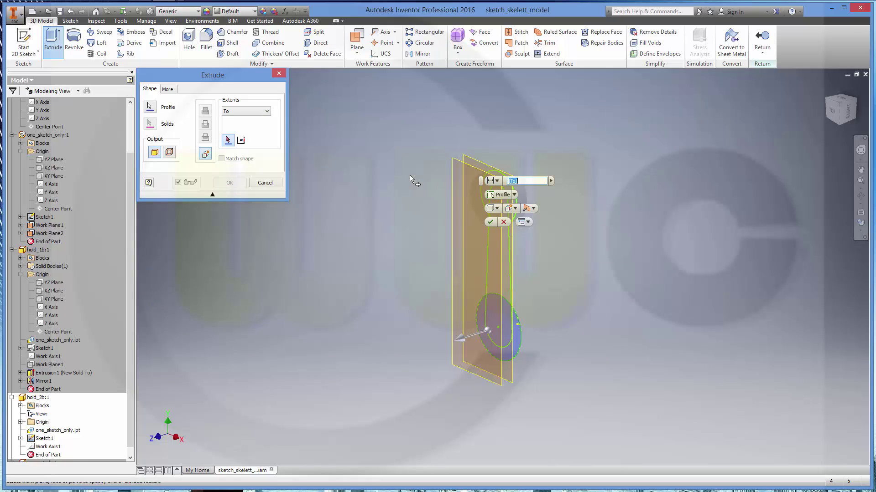
left_click(453, 188)
left_click(489, 223)
Mirror the hold_2b extrusion about the part's own XY plane
left_click(423, 55)
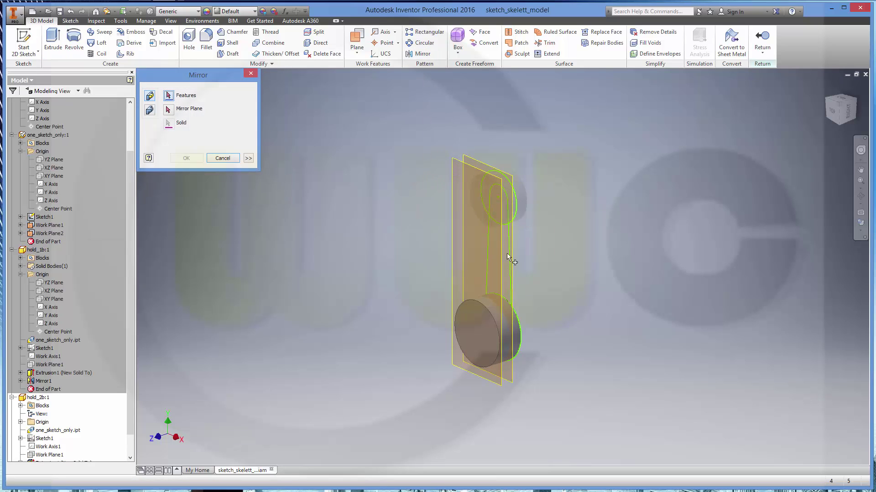
left_click(497, 319)
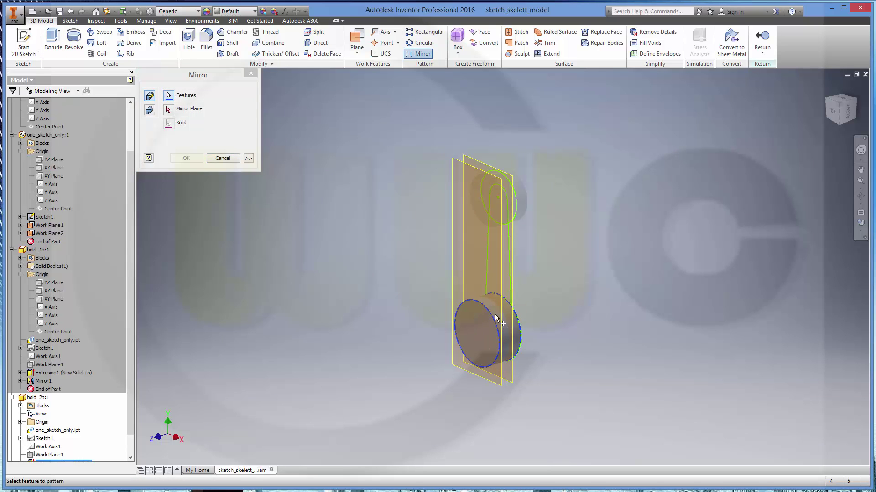
left_click(169, 111)
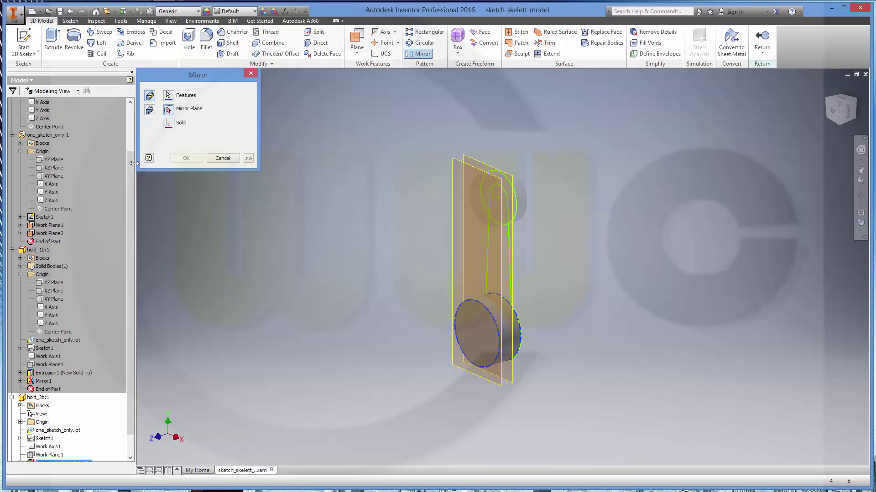
left_click(21, 422)
left_click(55, 422)
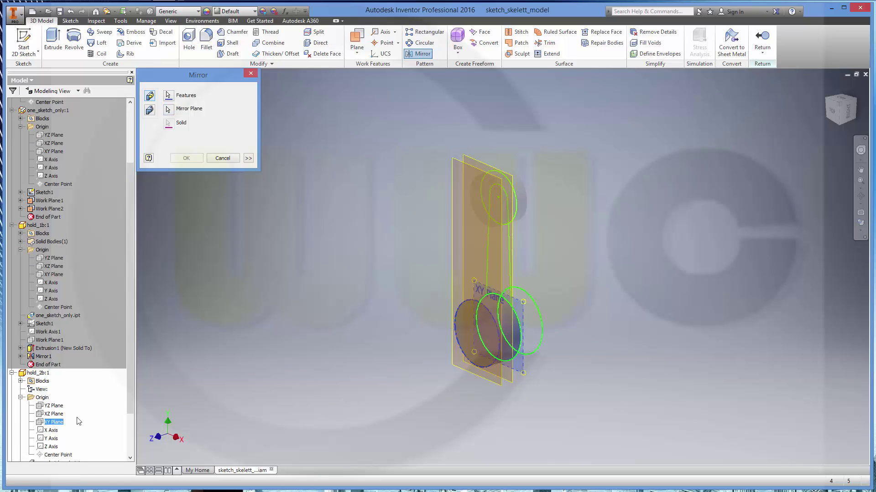
left_click(186, 158)
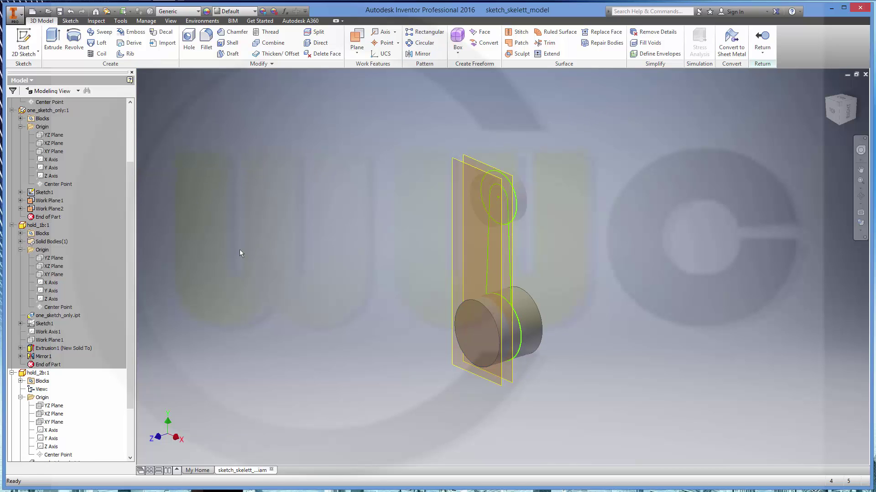
left_click_drag(129, 275, 132, 365)
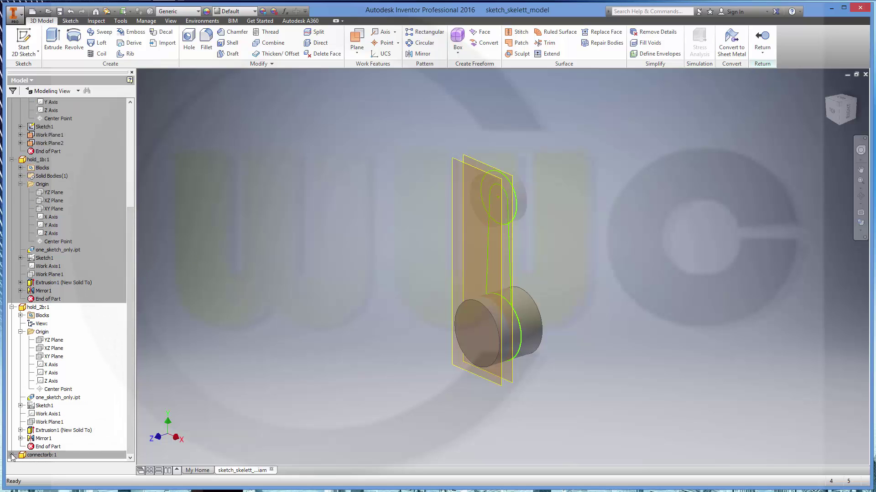
Edit connectorb in place and extrude its profile symmetrically, using the depth parameter as the distance
double_click(40, 455)
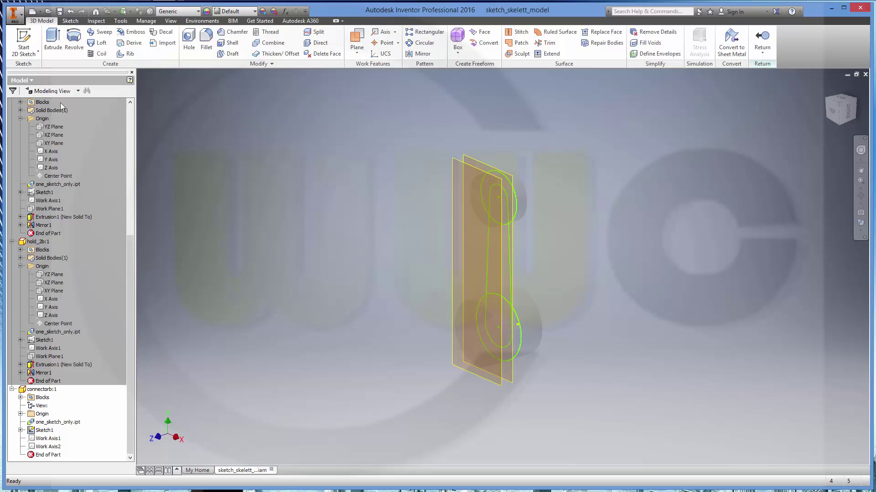
left_click(55, 41)
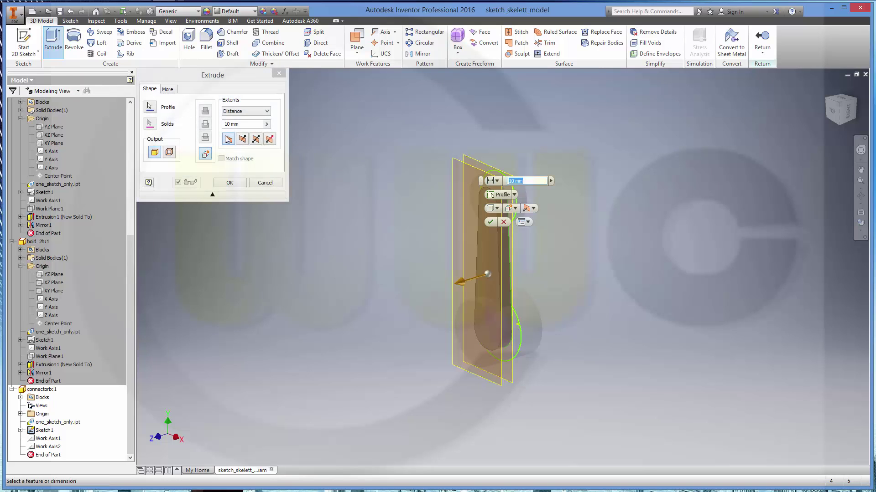
left_click(256, 139)
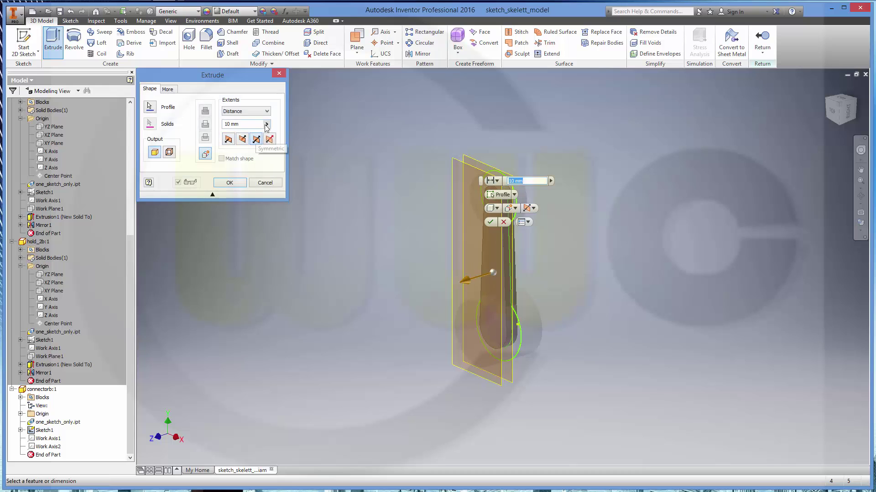
left_click(267, 124)
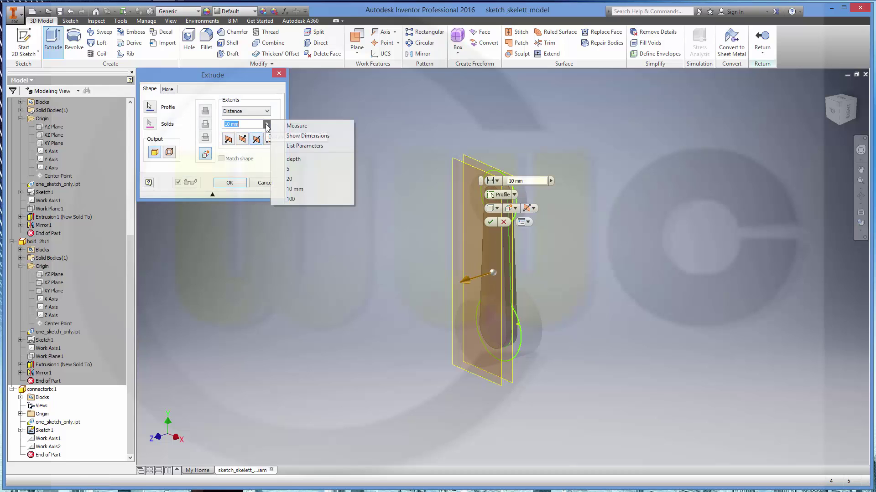
left_click(294, 160)
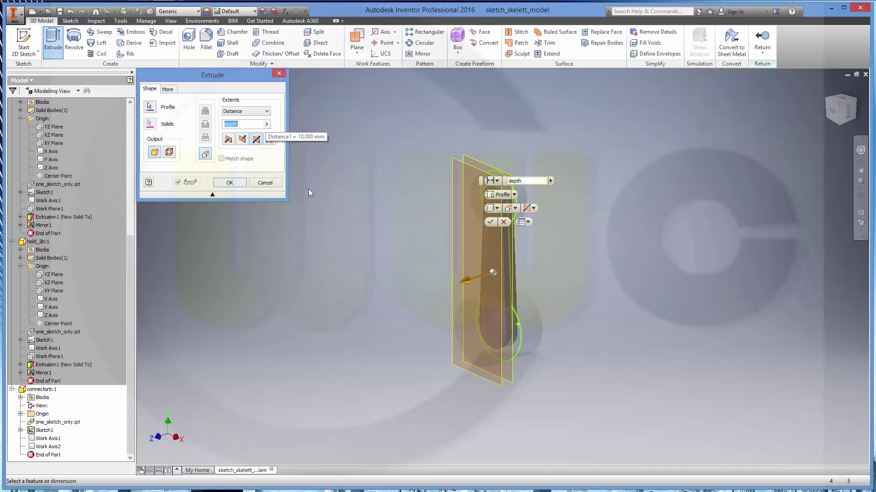
left_click(236, 184)
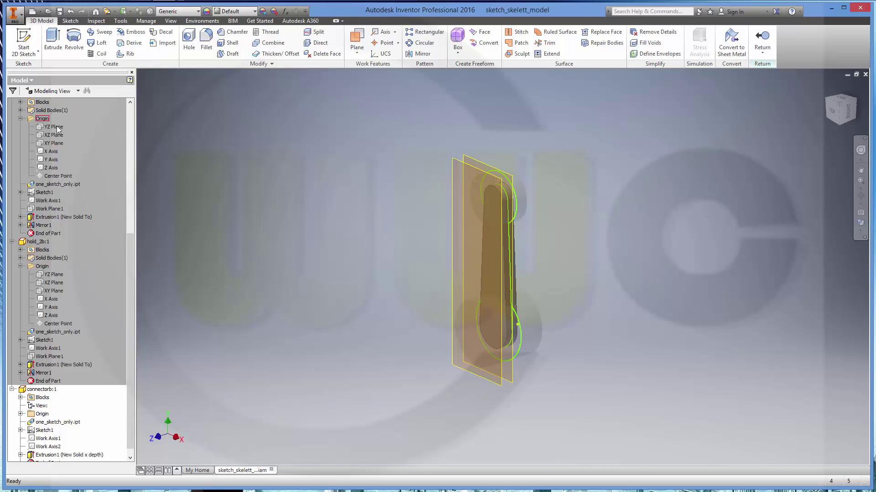
Hide Work Plane1 and Work Plane2 of the one_sketch_only skeleton part
scroll(73, 157, "up", 3)
scroll(73, 162, "up", 4)
right_click(54, 242)
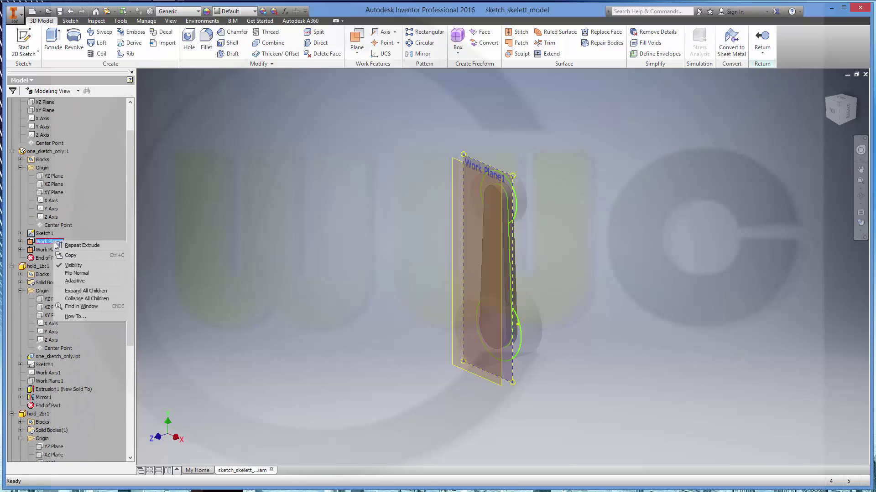
left_click(54, 254)
right_click(54, 251)
left_click(108, 263)
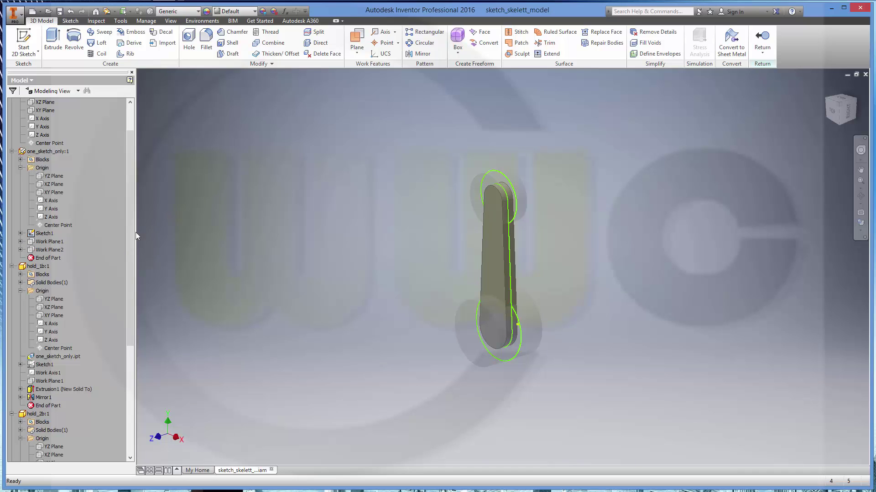
Finish editing connectorb and return to the top-level assembly sketch_skelett_model.iam
scroll(132, 233, "up", 2)
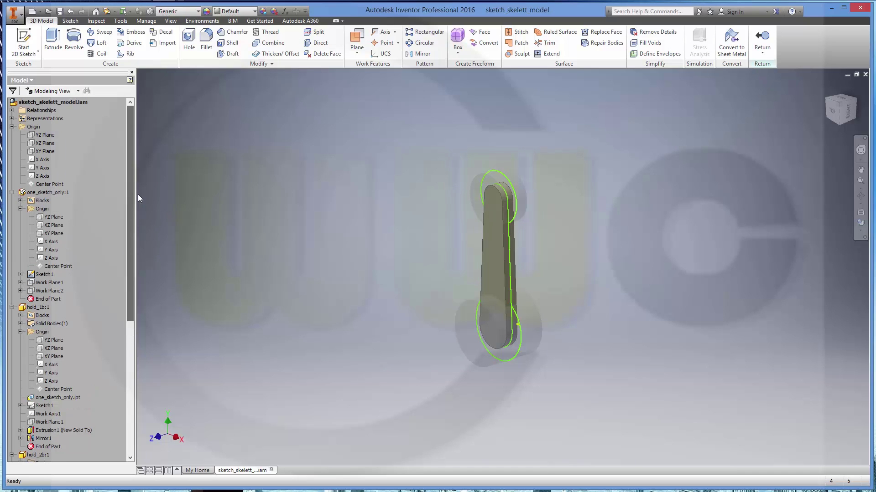
double_click(54, 104)
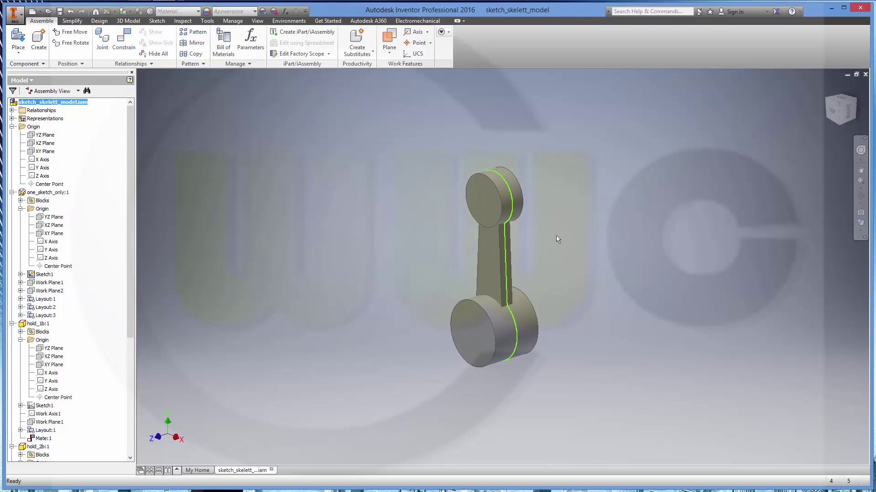
left_click(204, 201)
middle_click_drag(332, 239, 477, 236)
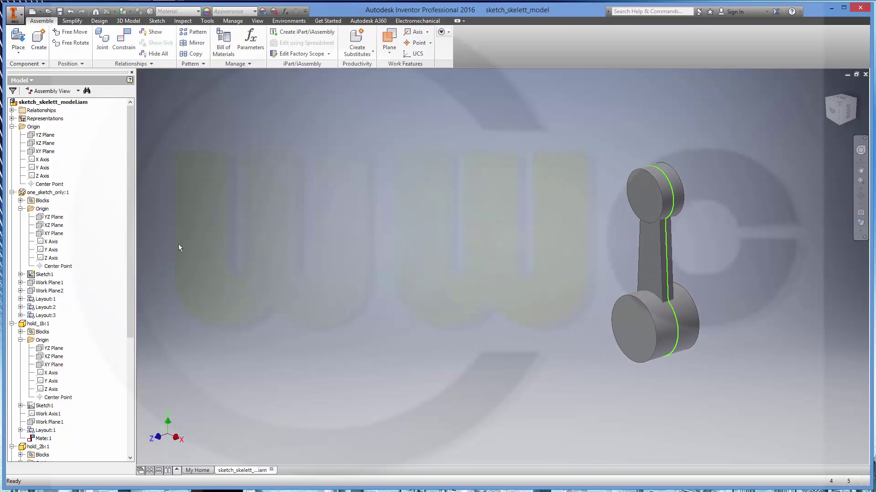
scroll(132, 247, "down", 7)
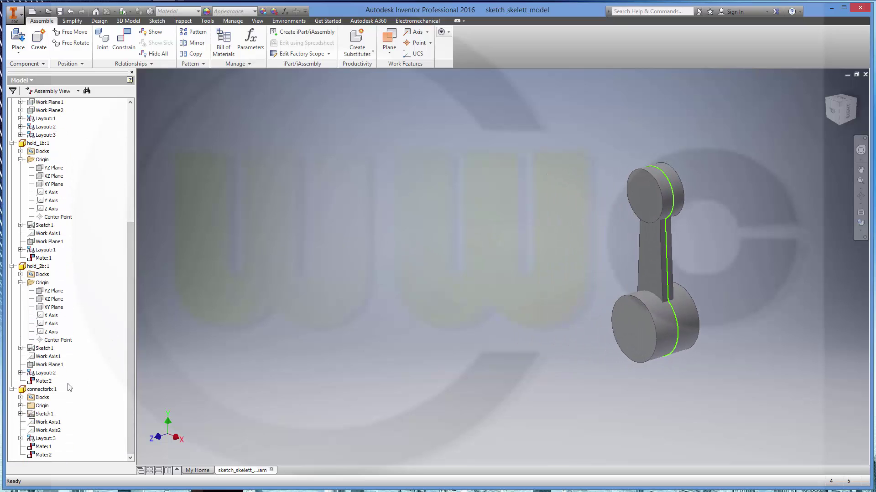
scroll(68, 399, "up", 7)
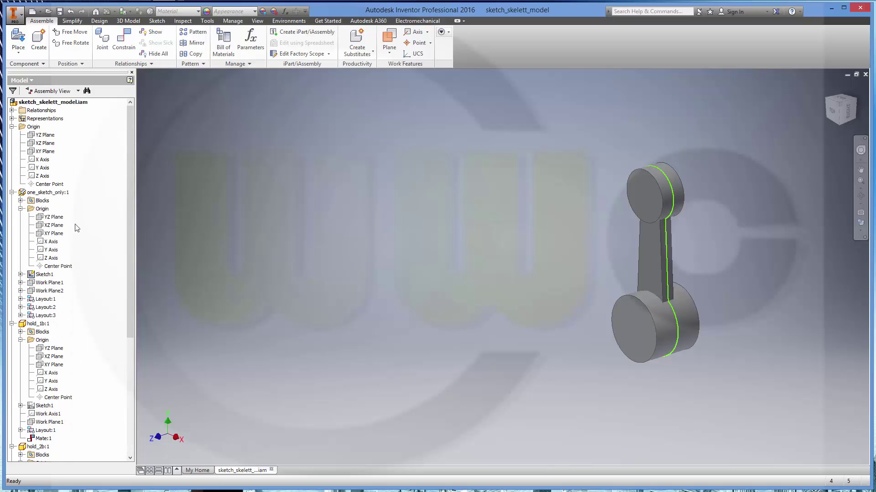
Edit the one_sketch_only skeleton in place and set its connector_length user parameter to 120 mm
left_click(44, 193)
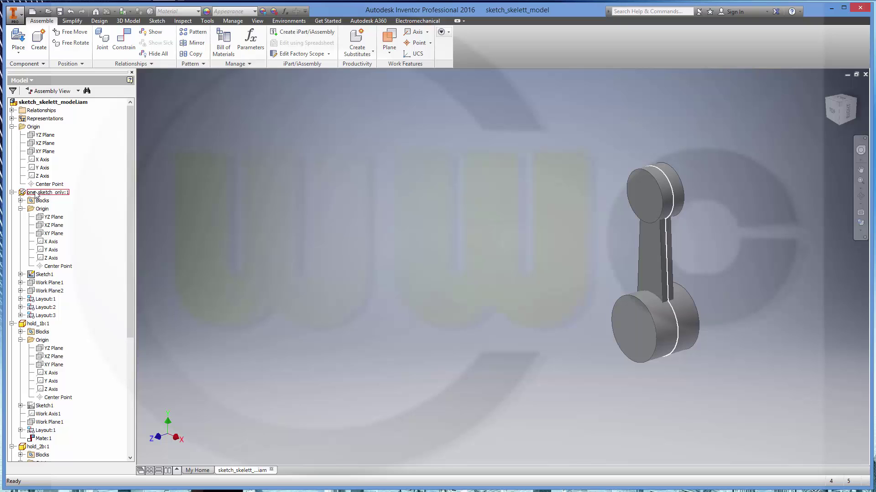
double_click(36, 193)
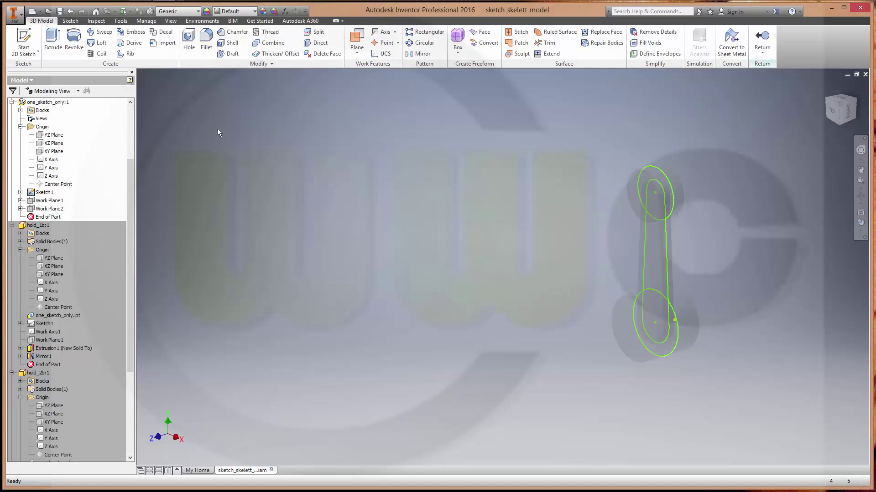
left_click(285, 11)
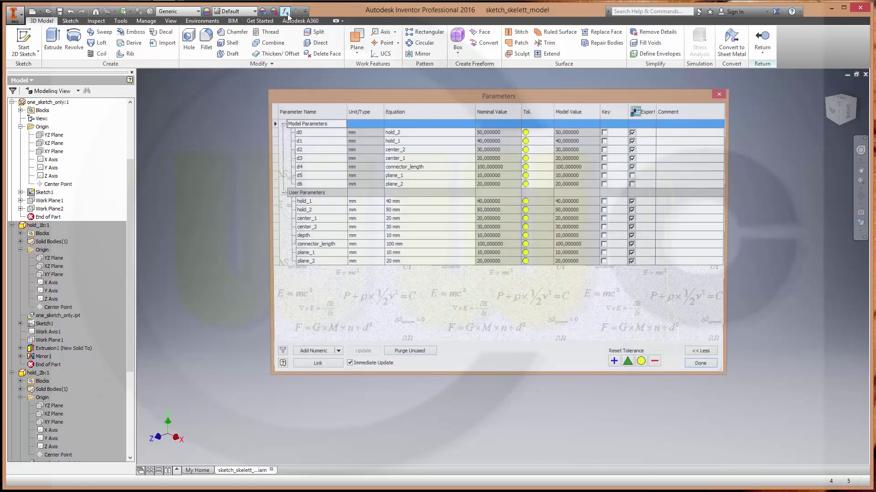
left_click_drag(432, 95, 270, 103)
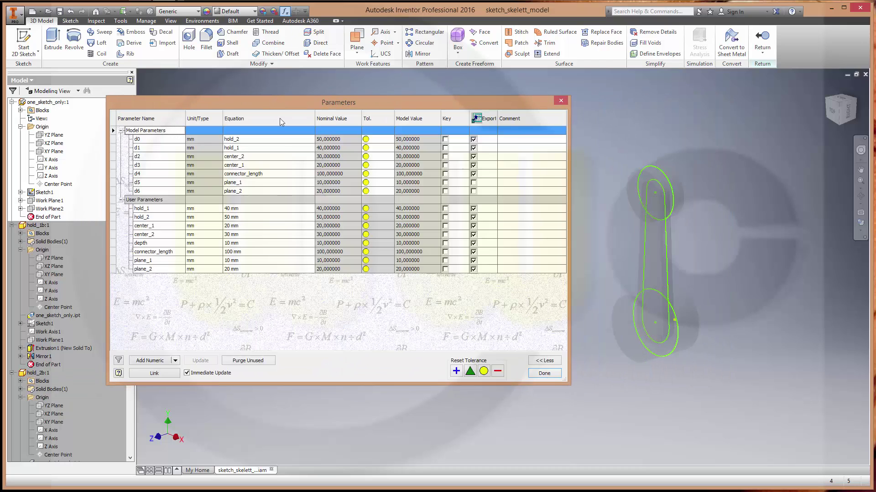
left_click(241, 252)
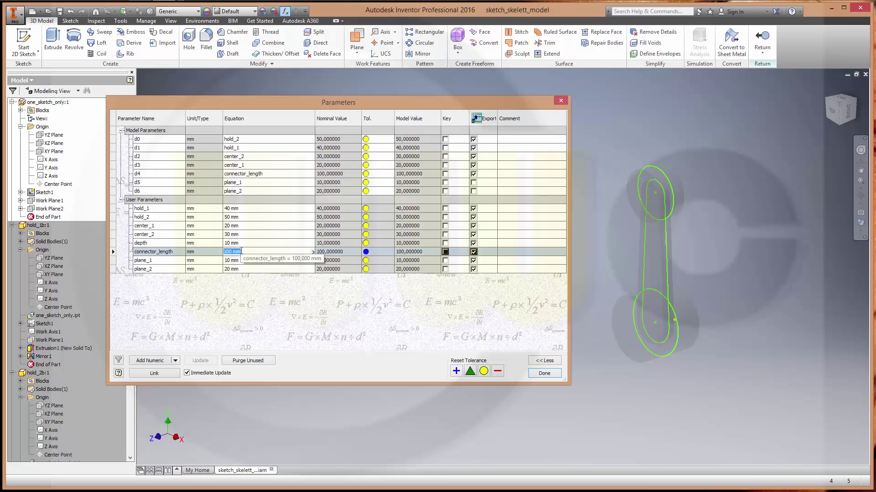
type("120")
key("Return")
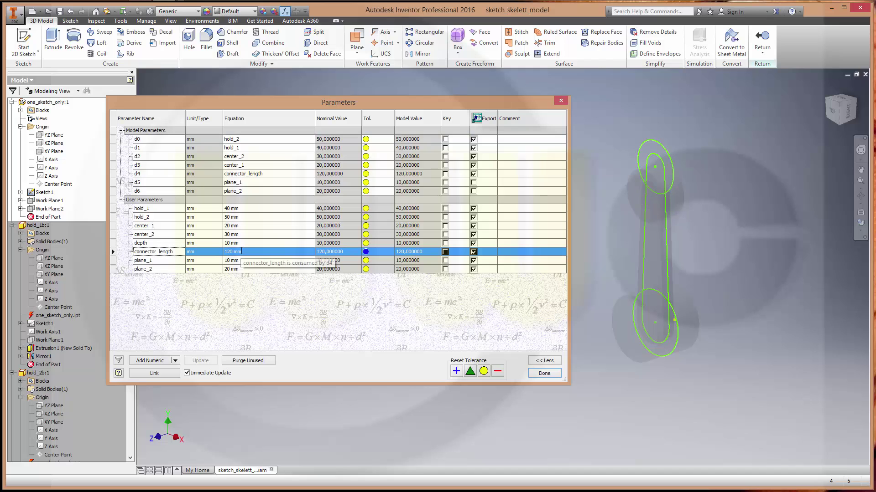
key("Return")
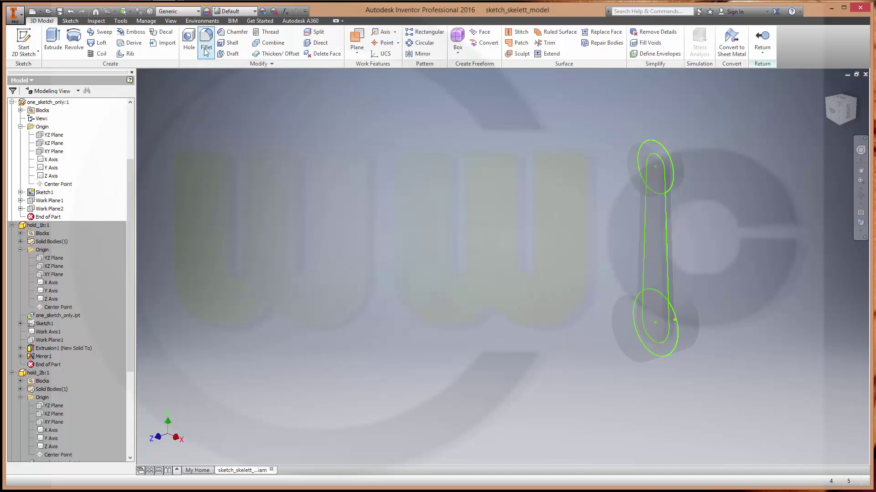
Set the skeleton's hold_2 user parameter to 60 mm and return to the top-level assembly
left_click(285, 12)
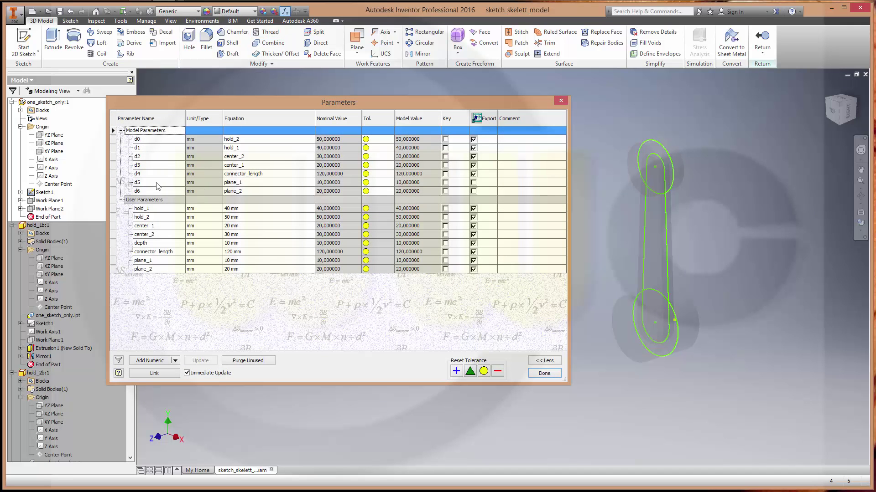
left_click(235, 217)
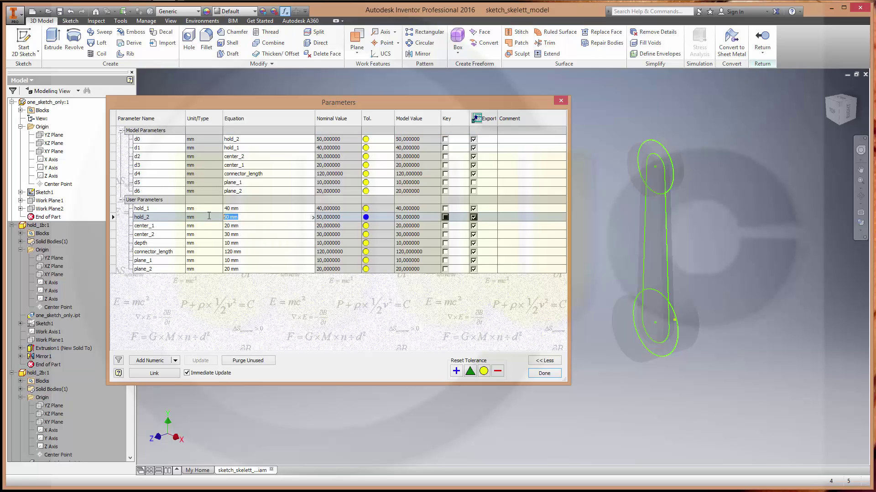
type("60")
key("Return")
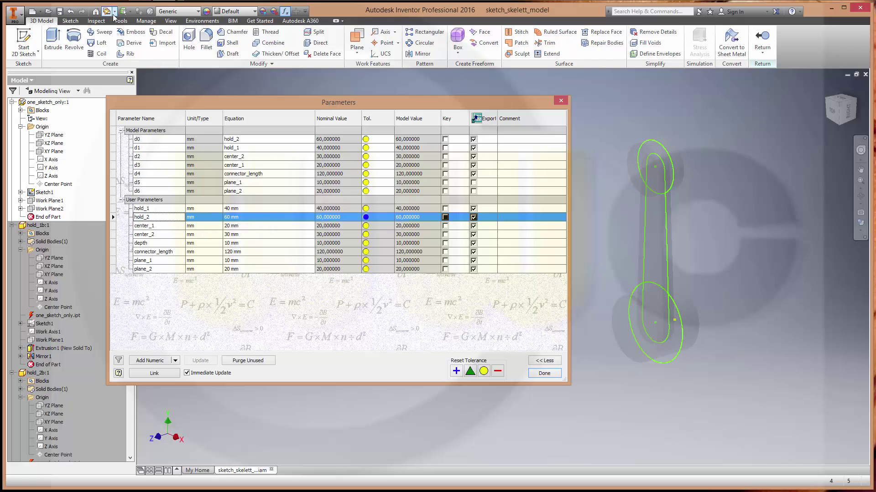
key("Return")
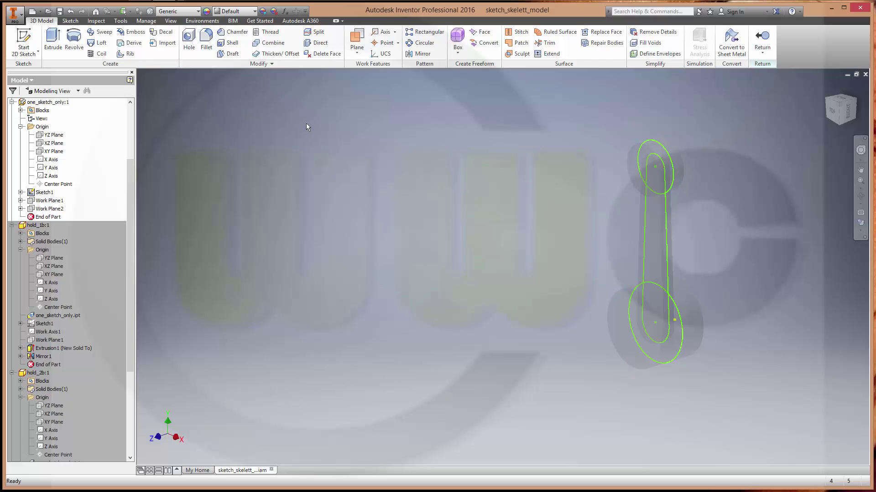
double_click(368, 124)
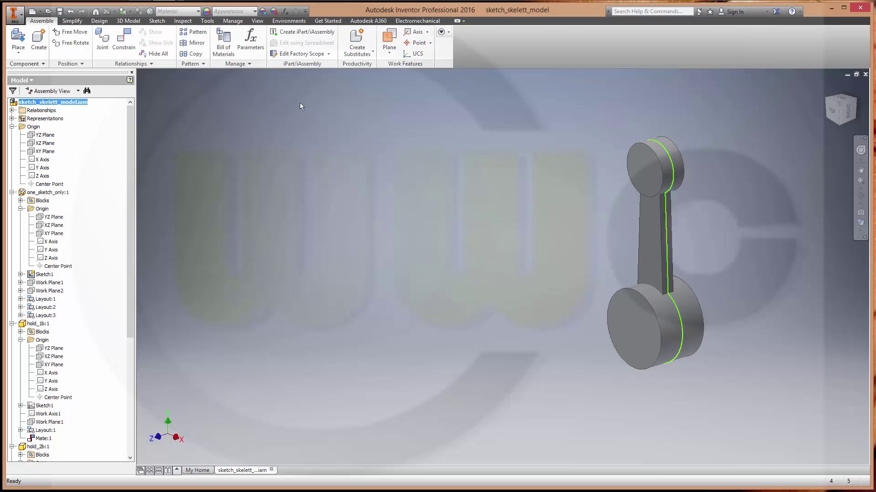